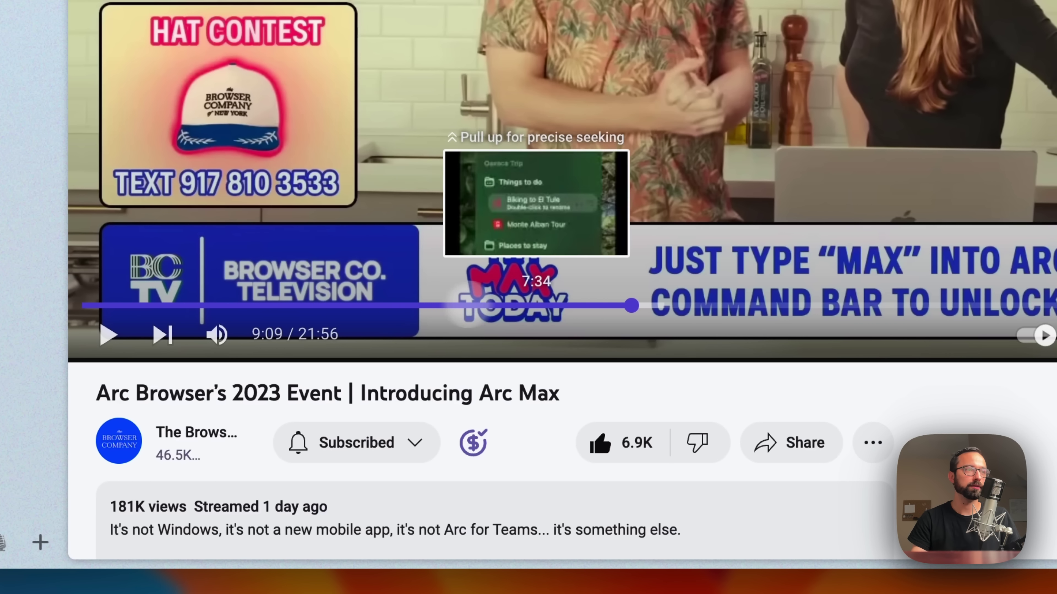
- Open the Clean YouTube boost of the Arc event video tab for editing, adjust its theme colour to a light blue, and close the editor
right_click(753, 385)
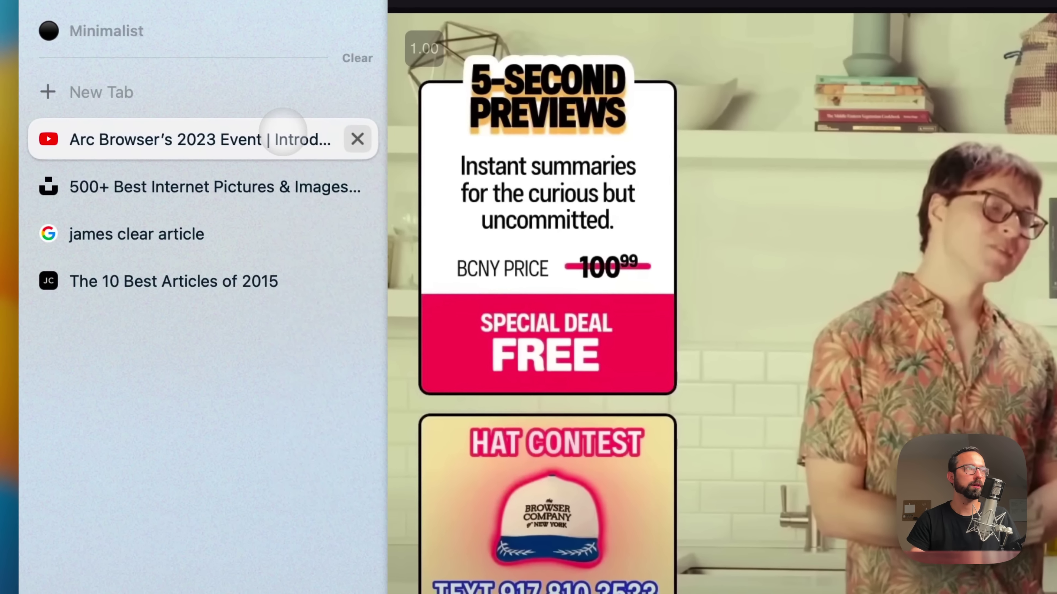
right_click(250, 95)
mouse_move(447, 342)
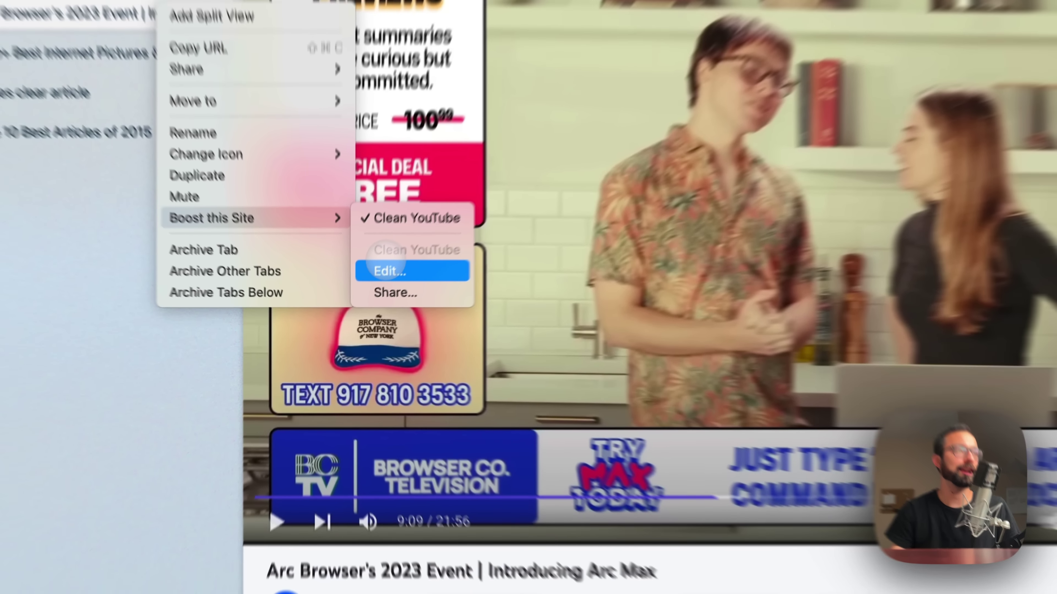
left_click(401, 256)
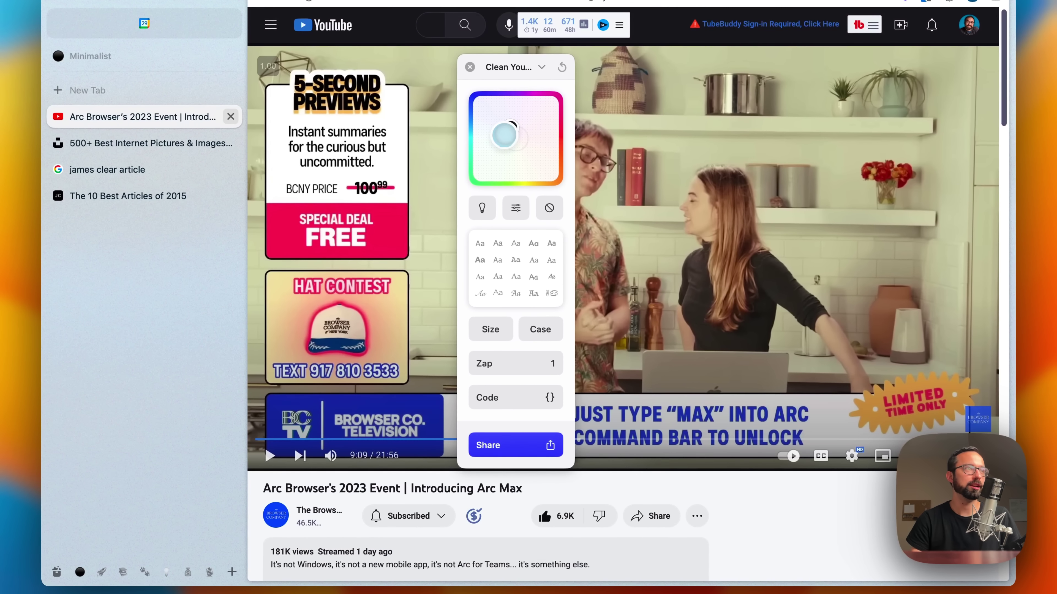
left_click_drag(498, 164, 505, 126)
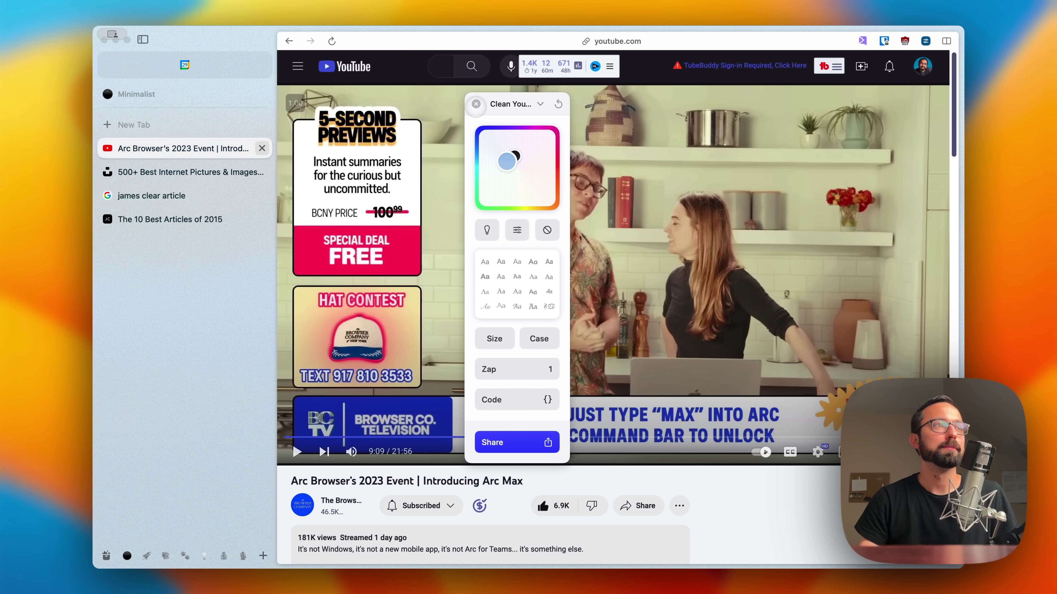
left_click(476, 104)
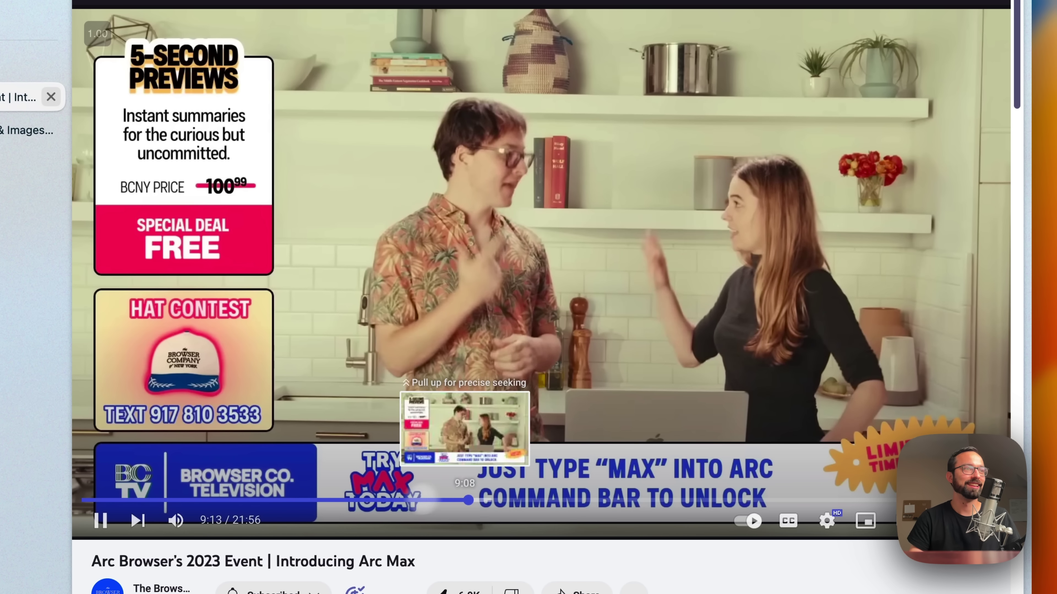
- Rewind the Arc event video to about 8:55 and pause it
left_click(453, 499)
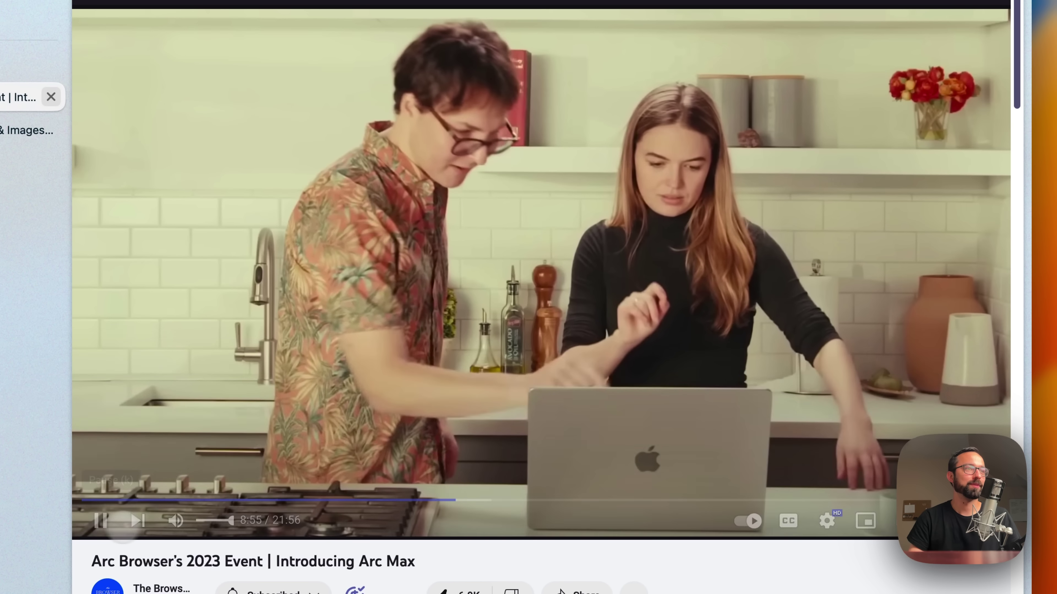
left_click(93, 521)
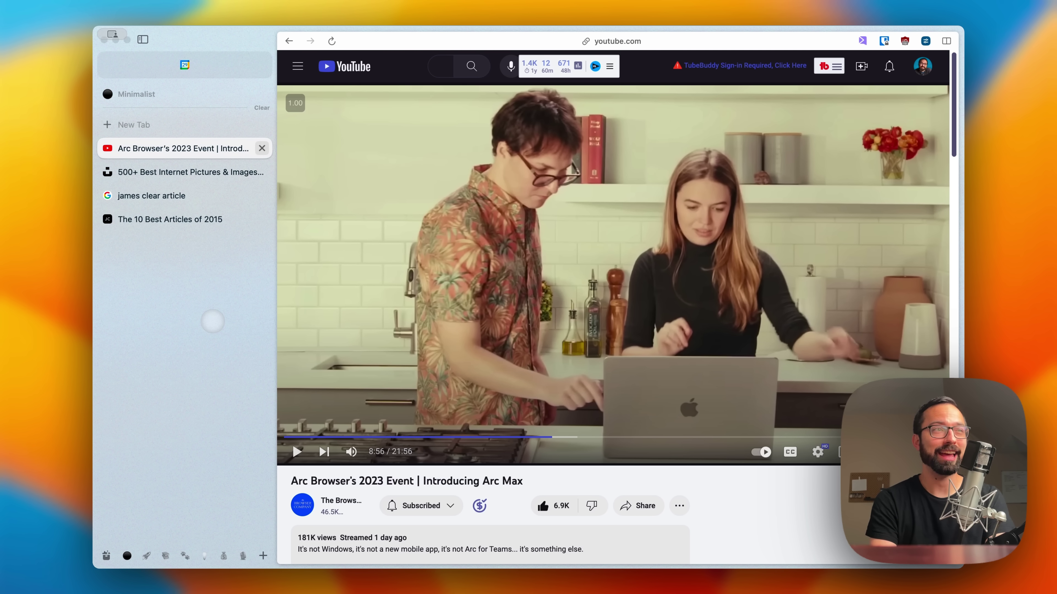
- Open the Max preferences by searching the command bar for max, turn Max off, and close the preferences
key("super+l")
key("BackSpace")
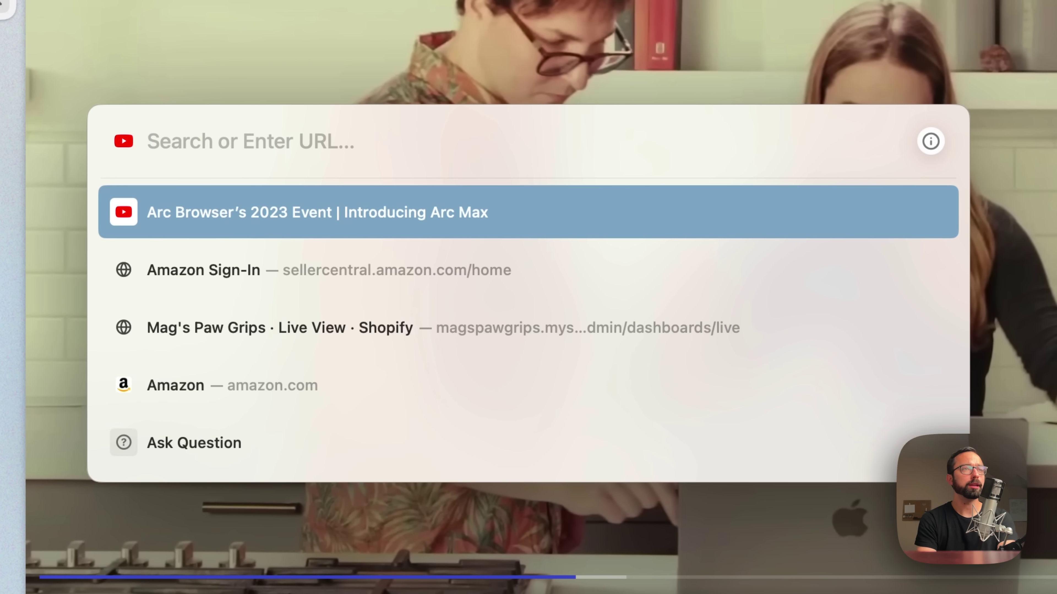
type("max")
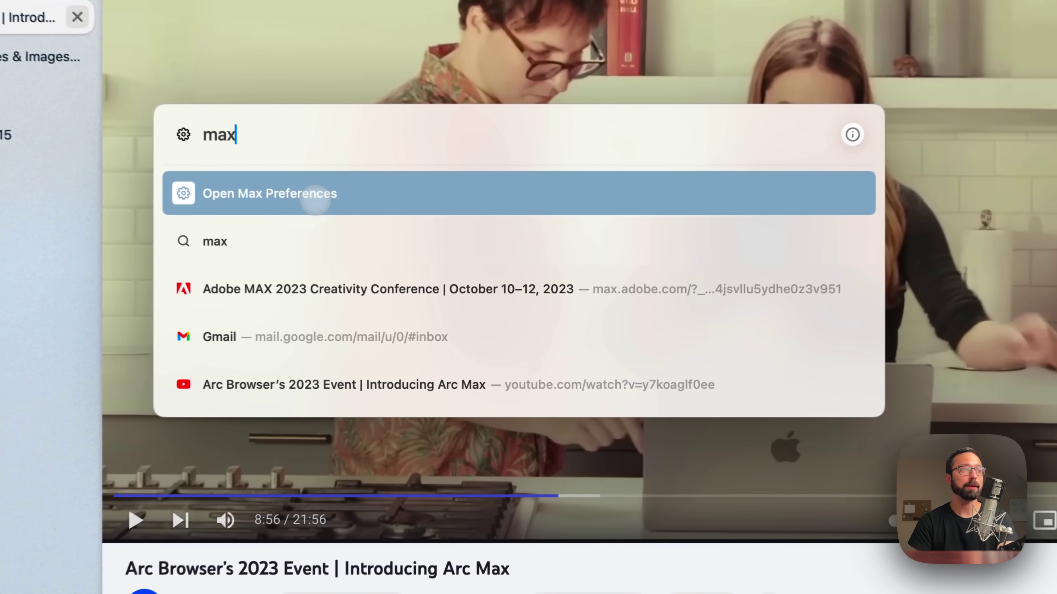
left_click(315, 201)
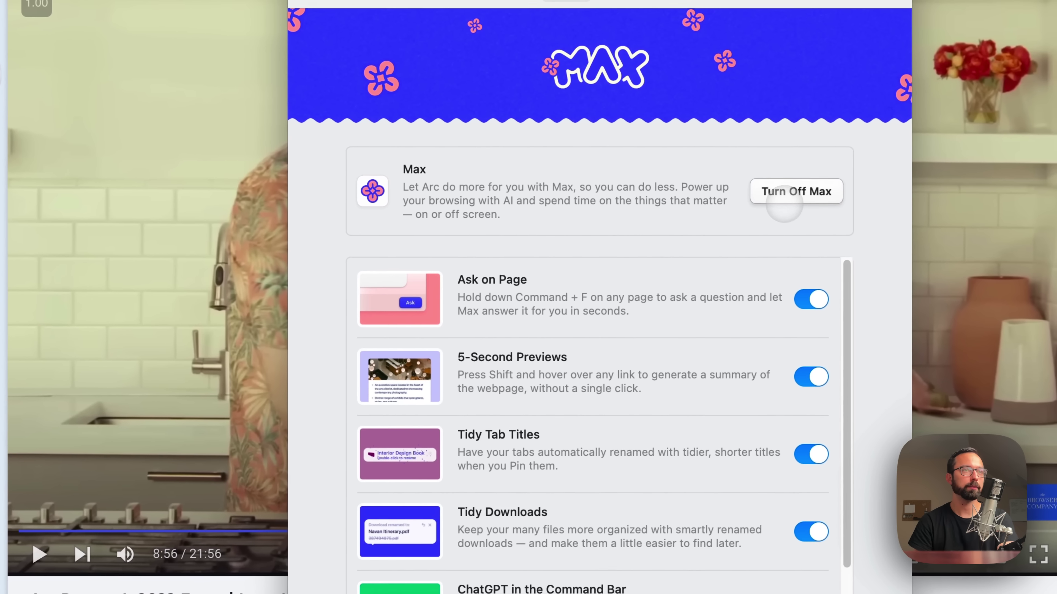
left_click(782, 191)
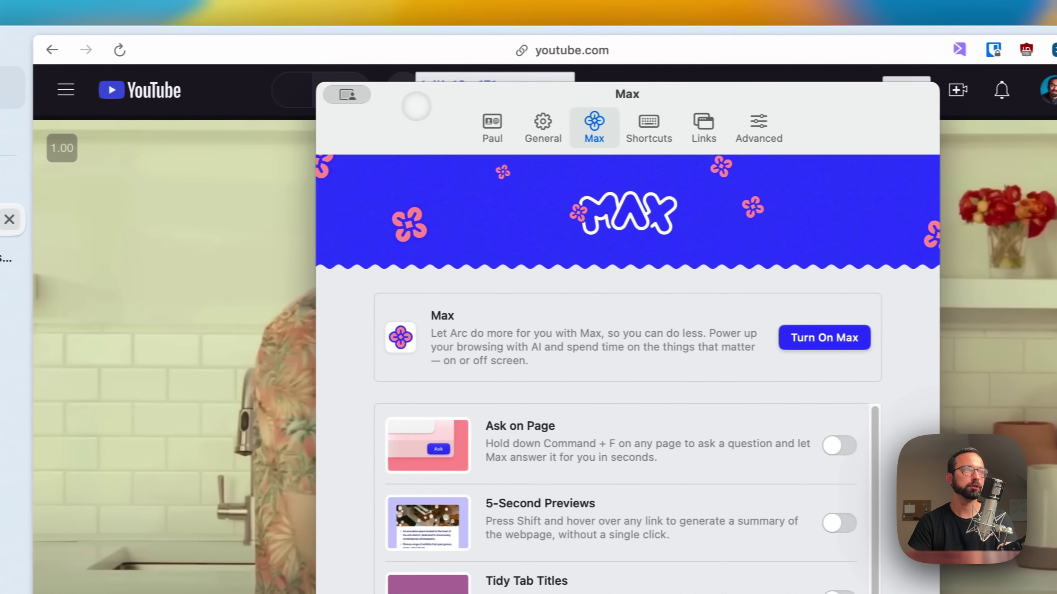
key("super+w")
key("super+l")
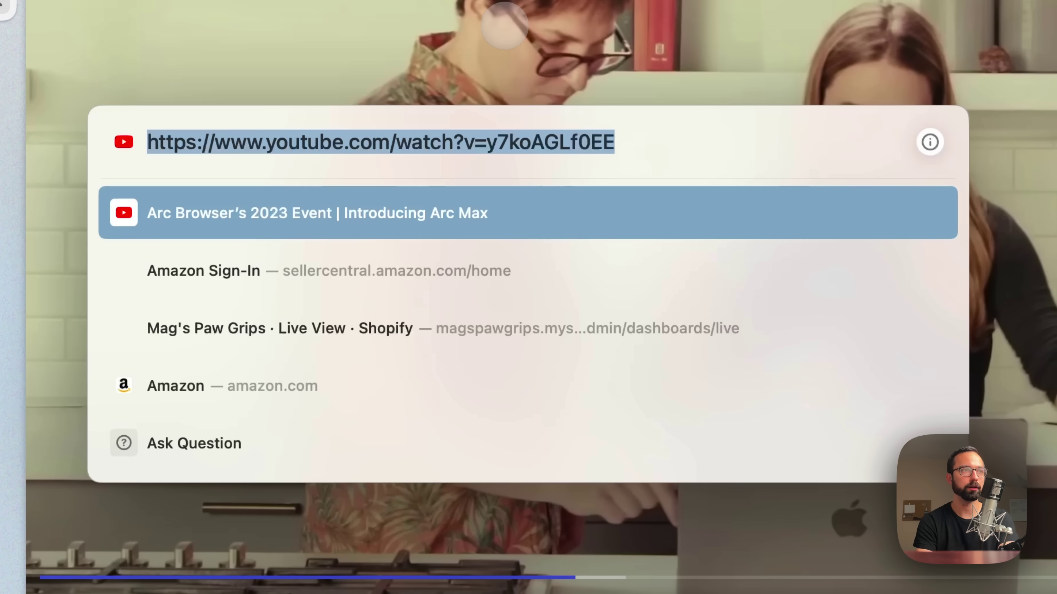
type("max")
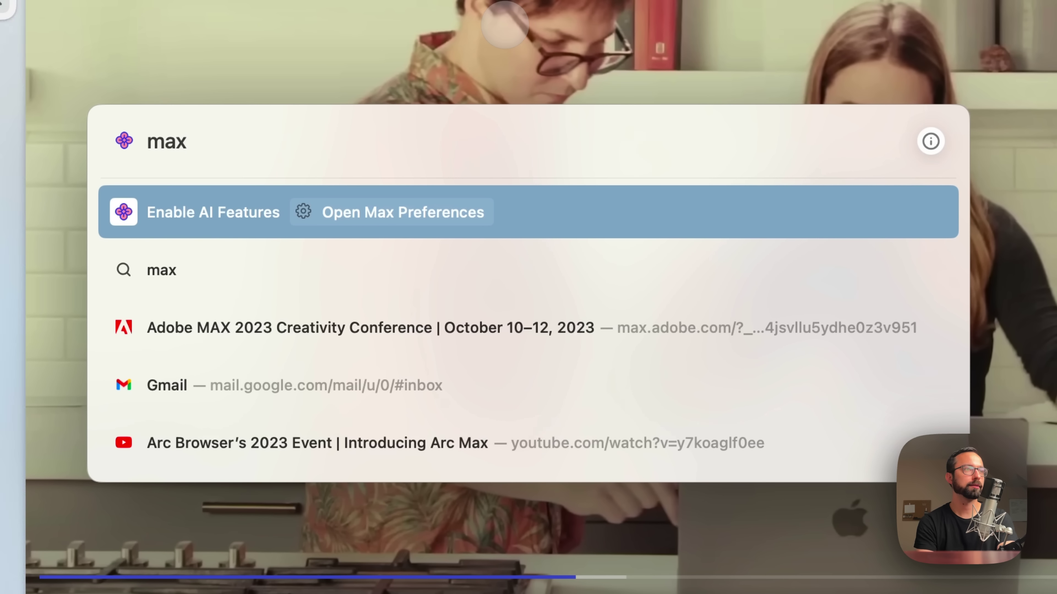
key("Return")
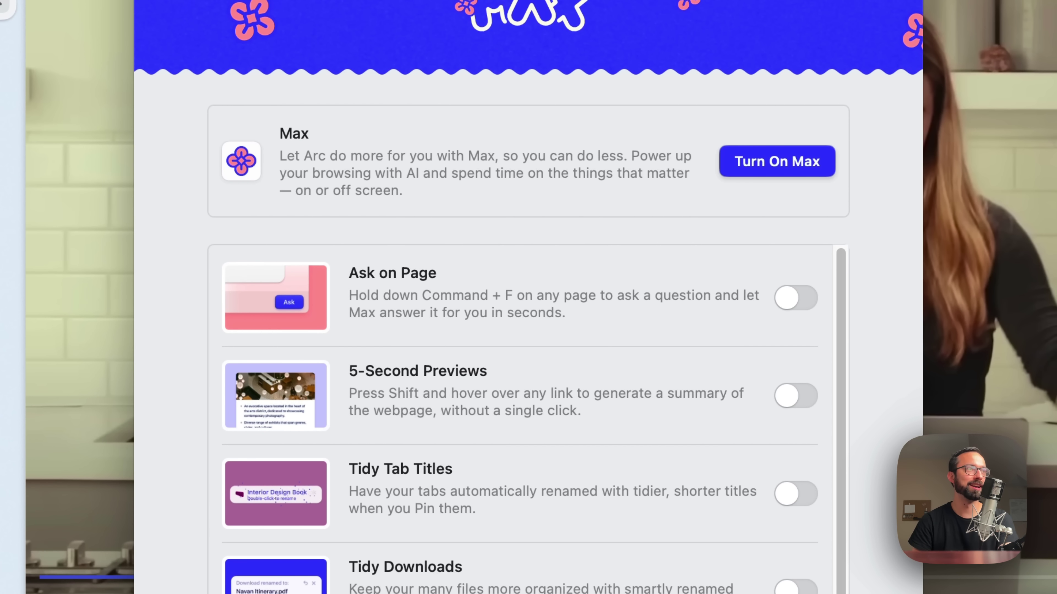
key("super+w")
- Search the command bar for max, choose Enable AI Features, review the list of Max features, and turn Max on
key("super+l")
type("max")
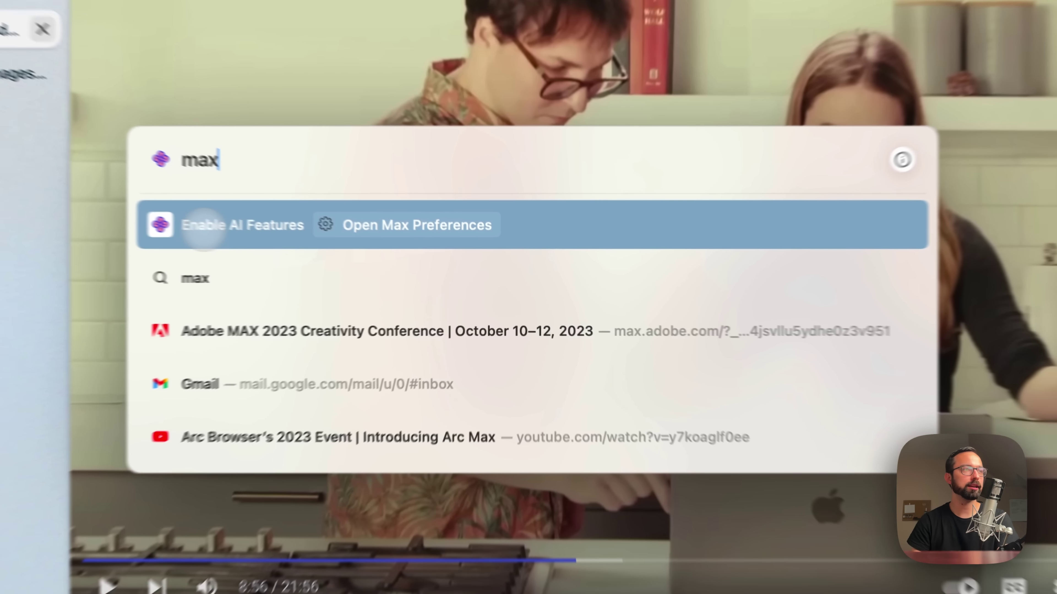
left_click(216, 213)
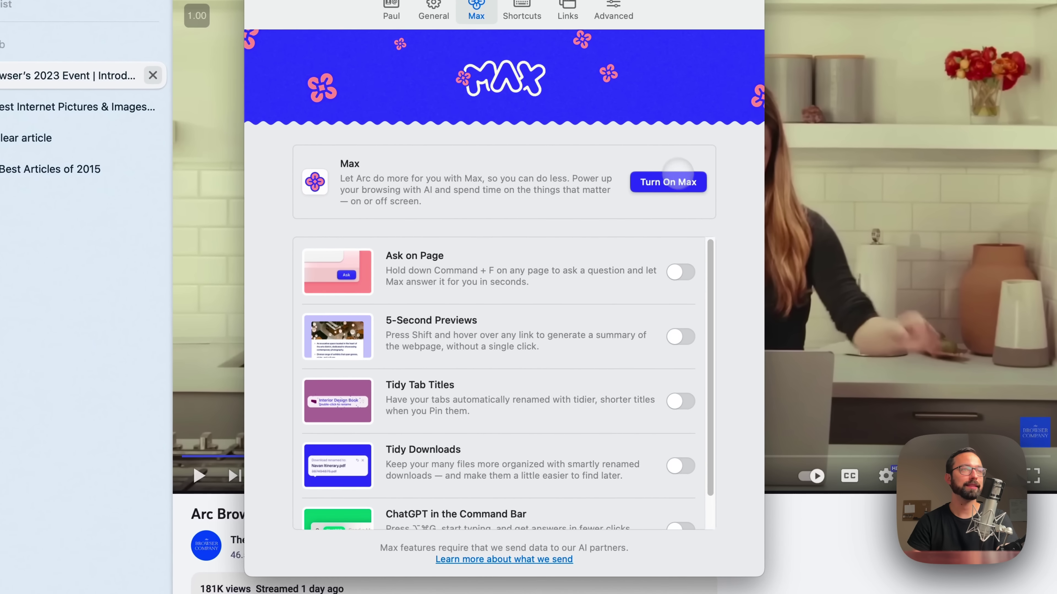
scroll(661, 392, "down", 2)
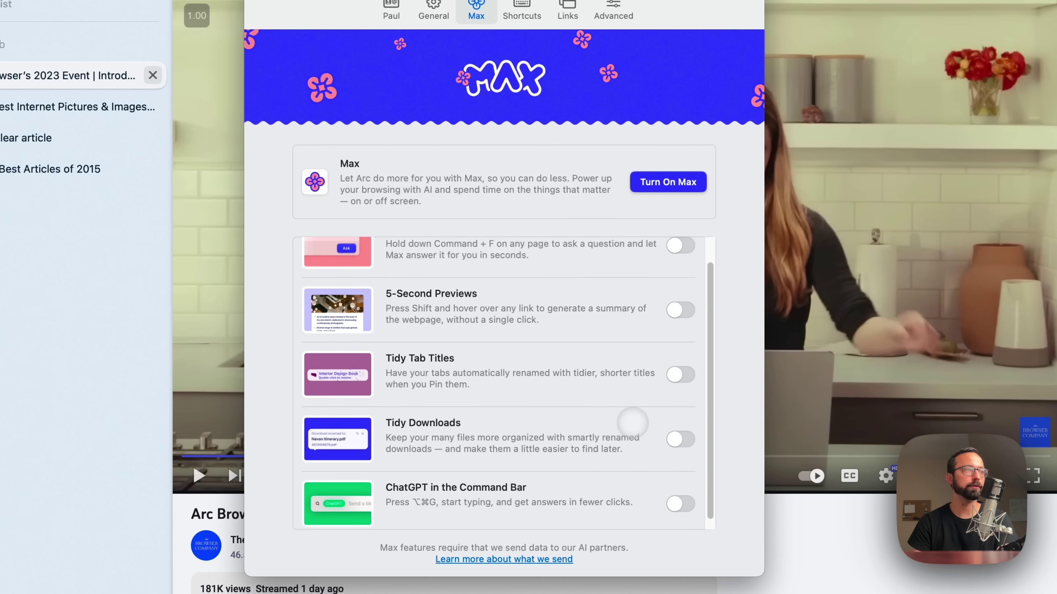
scroll(625, 418, "up", 2)
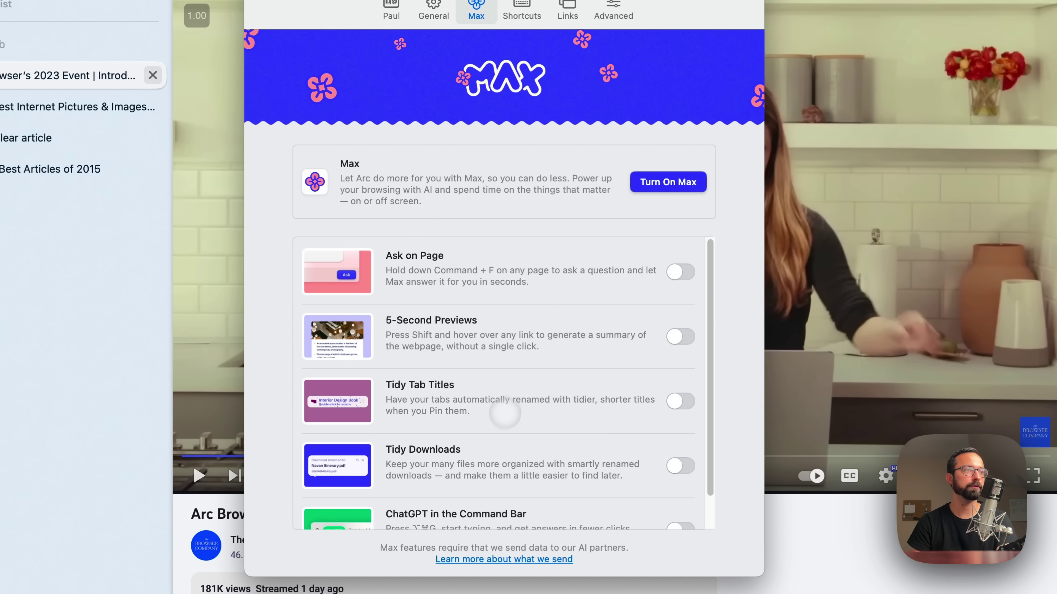
scroll(499, 479, "down", 2)
scroll(522, 445, "up", 2)
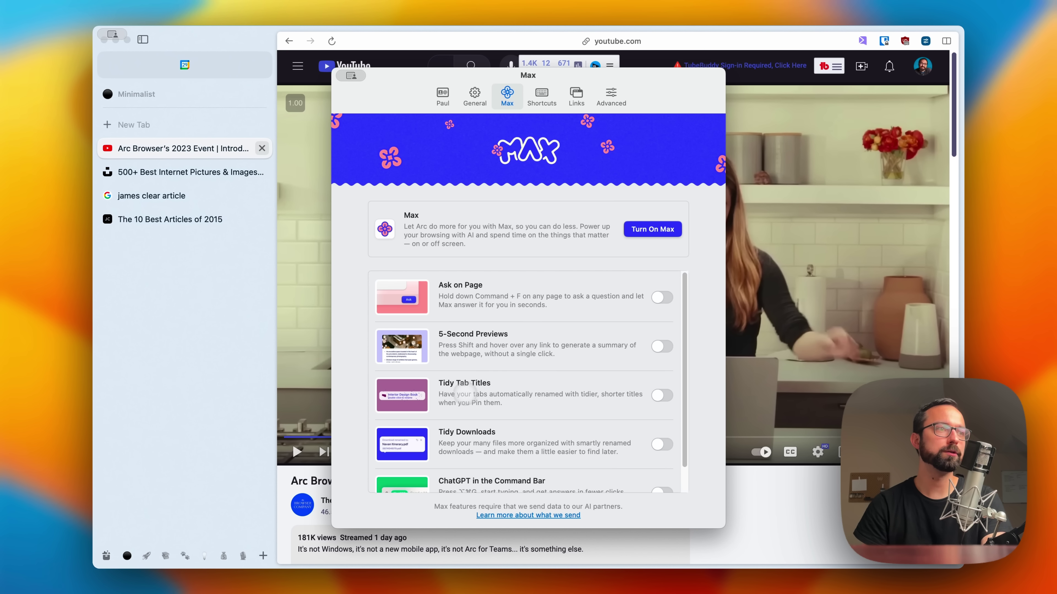
scroll(470, 400, "down", 2)
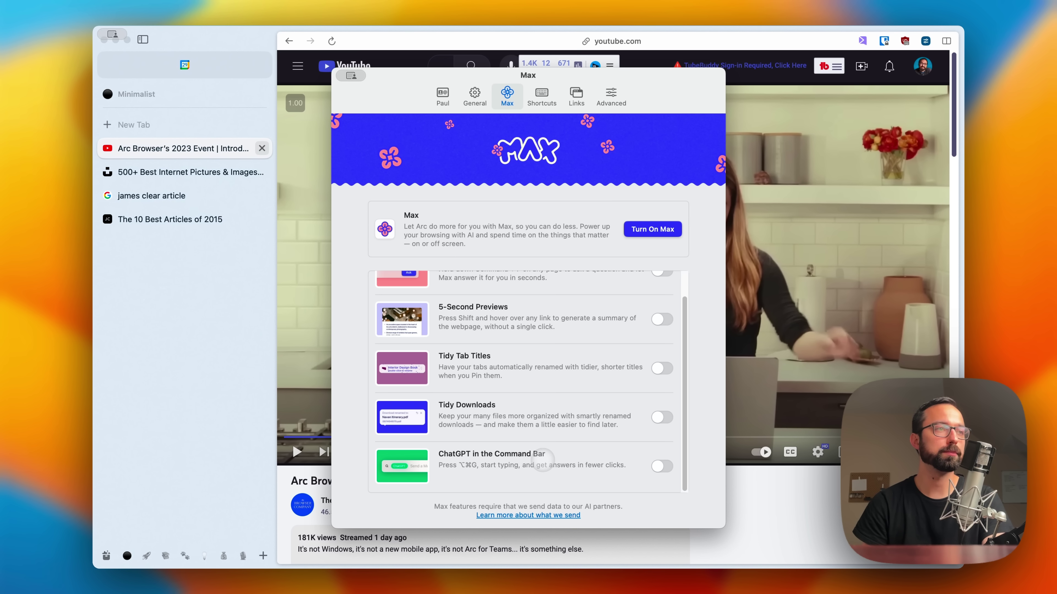
scroll(542, 460, "up", 2)
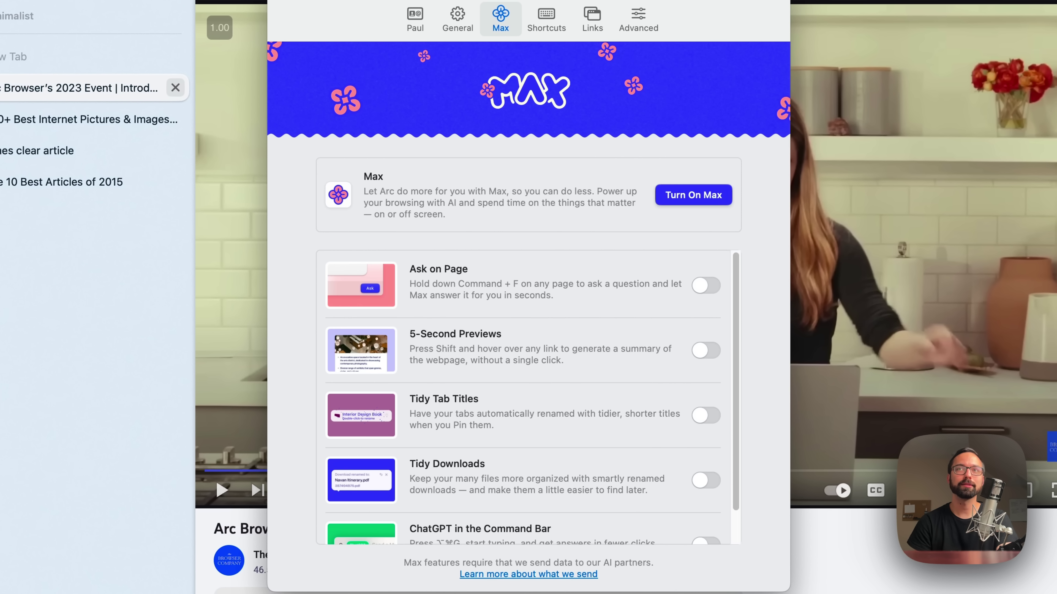
left_click(710, 199)
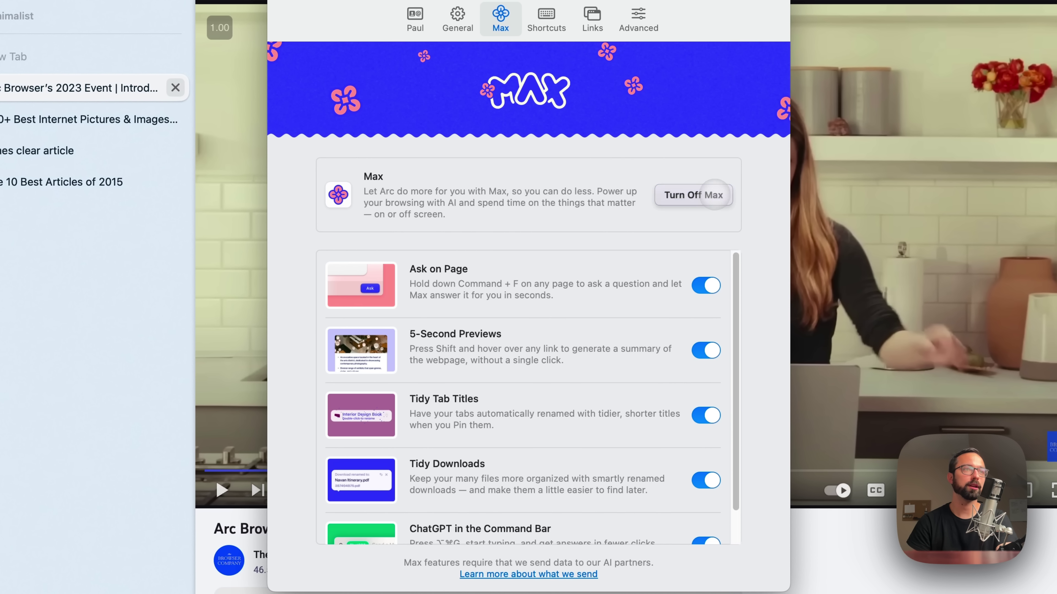
- Turn off the Ask on Page feature in the Max preferences and return to the browser window
scroll(666, 366, "down", 2)
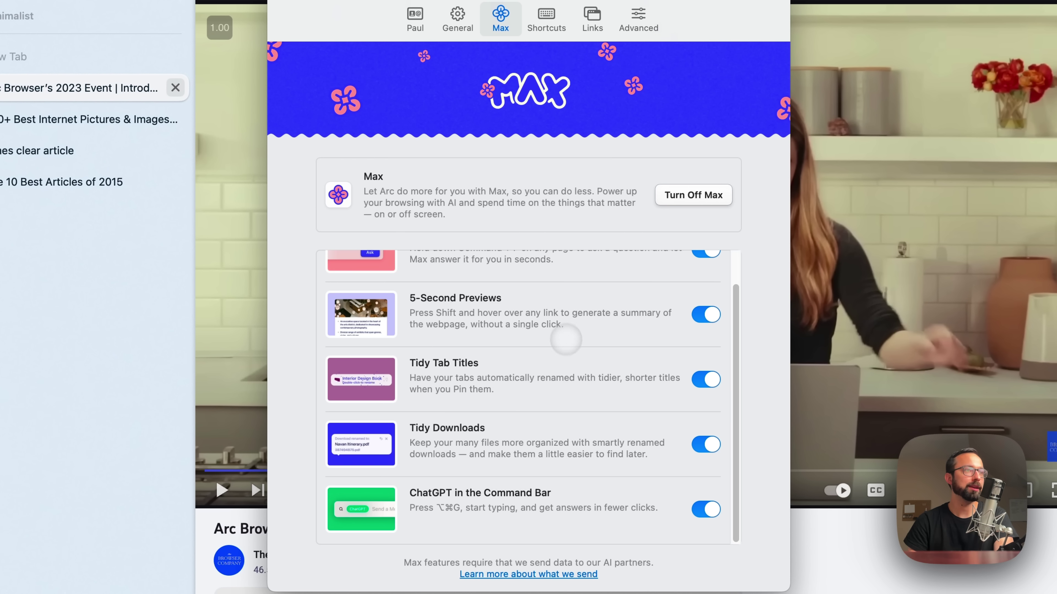
scroll(578, 396, "up", 2)
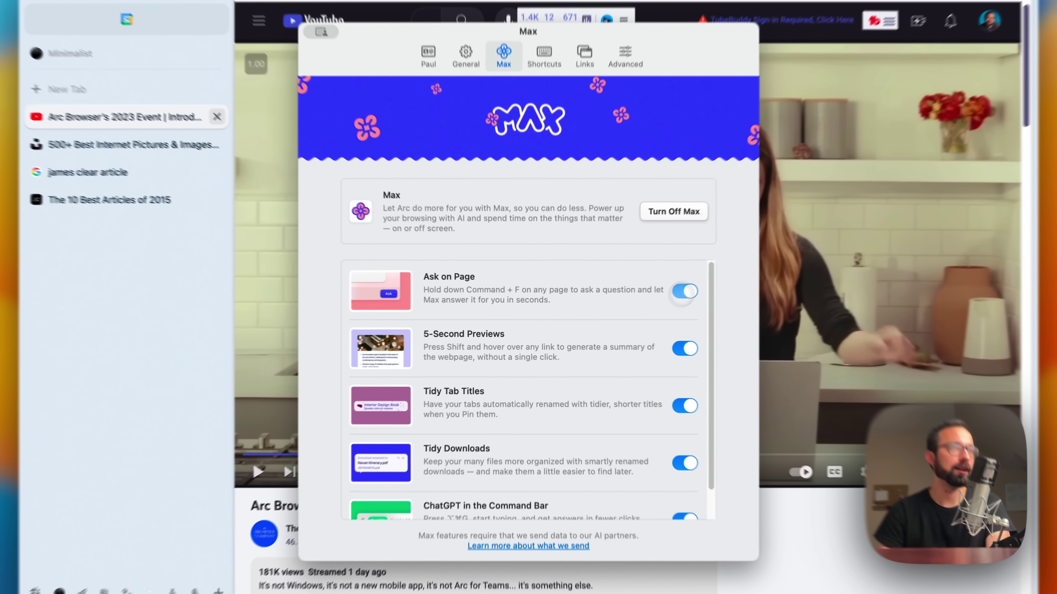
left_click(706, 286)
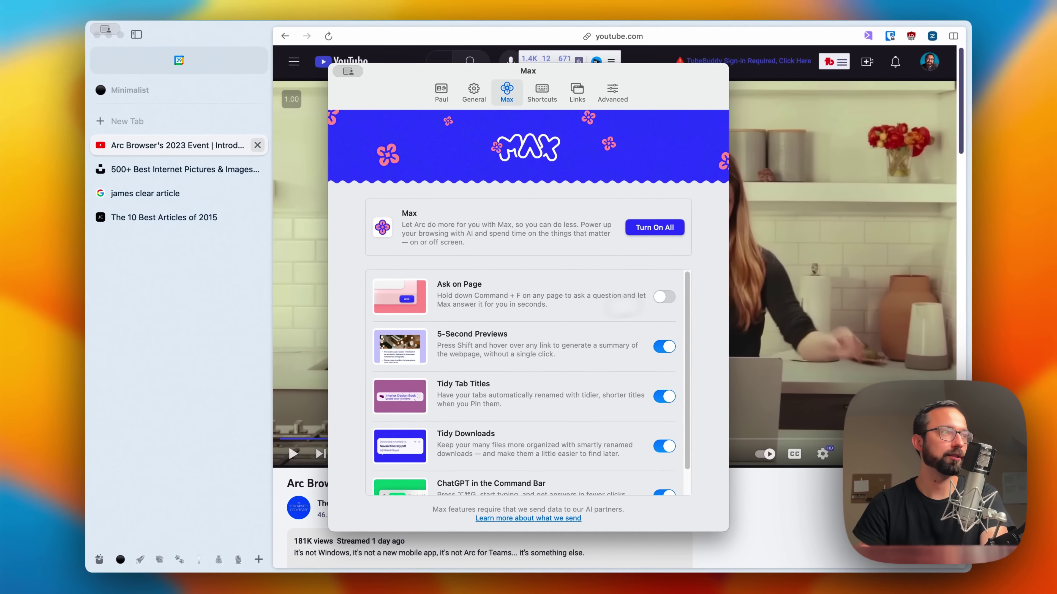
left_click(32, 193)
- Switch to the tab The 10 Best Articles of 2015 and search the page for "james clear"
left_click(165, 201)
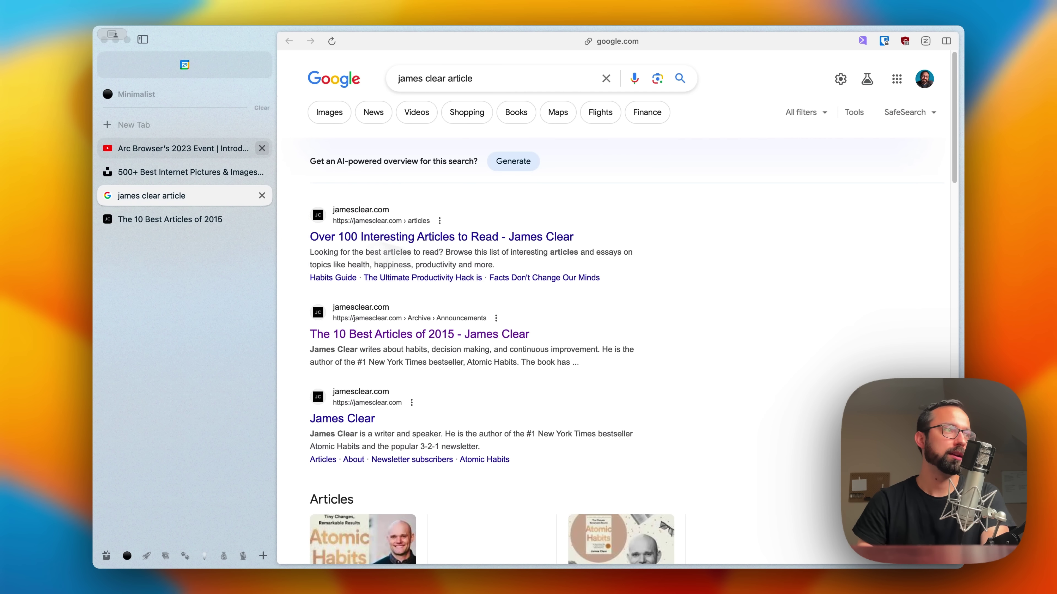
left_click(170, 219)
key("super+f")
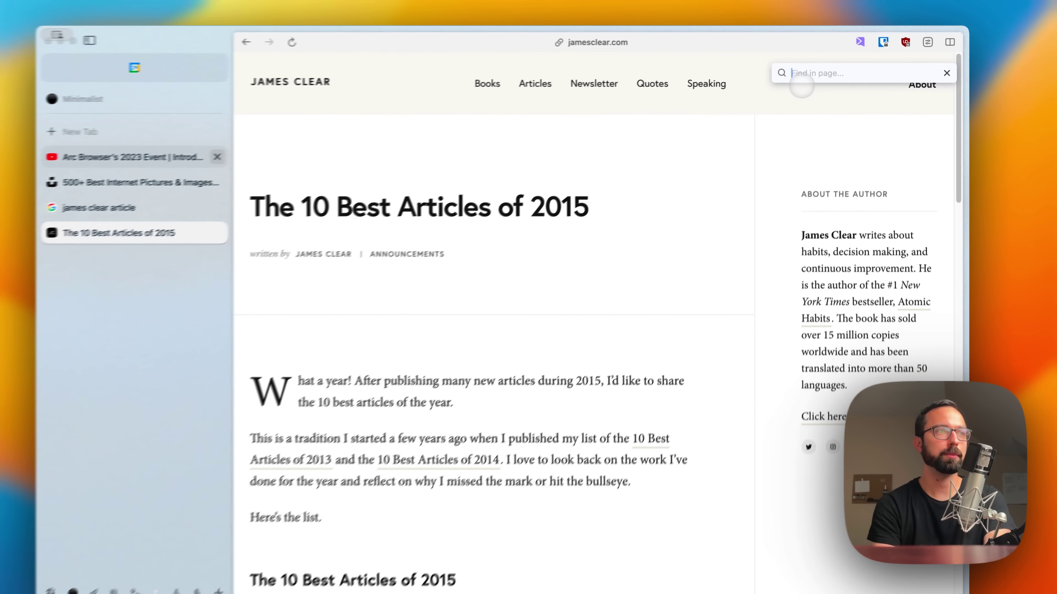
type("james clear")
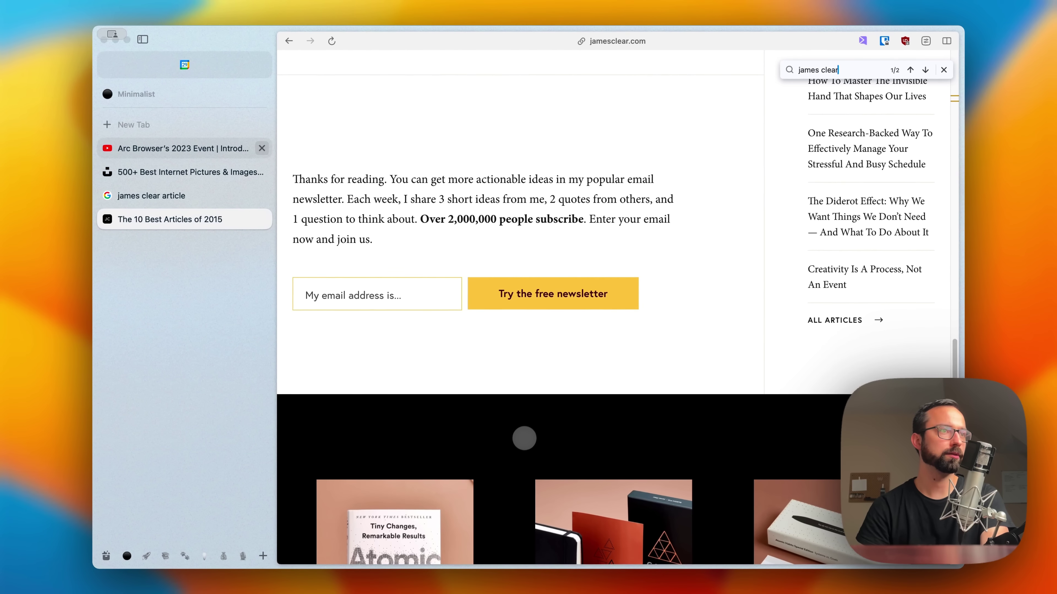
scroll(524, 438, "up", 15)
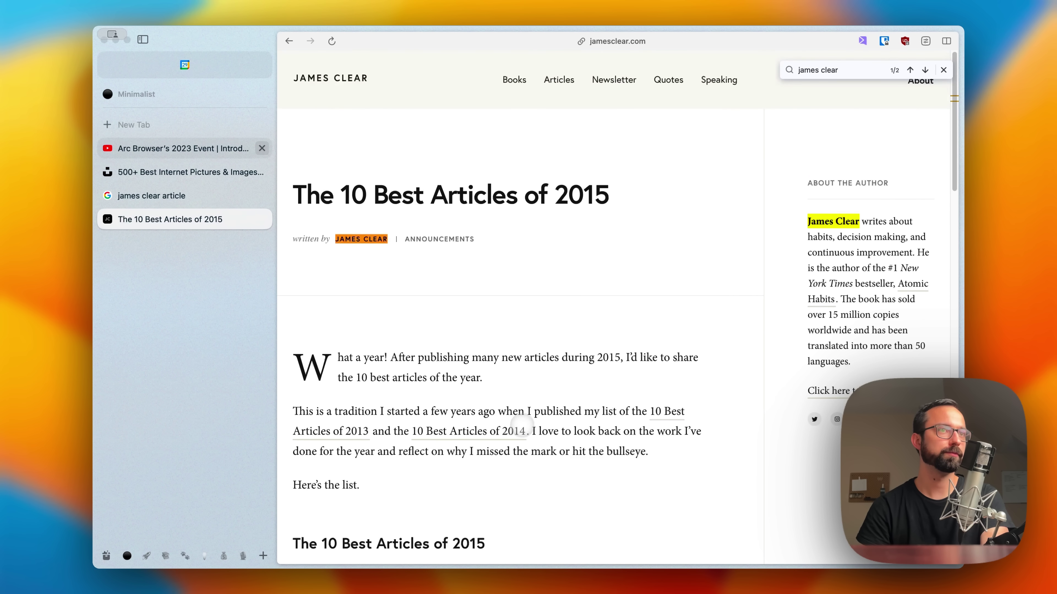
- Step through the page's matches for "james clear" and close the in-page search
left_click(925, 70)
left_click(925, 70)
left_click(925, 70)
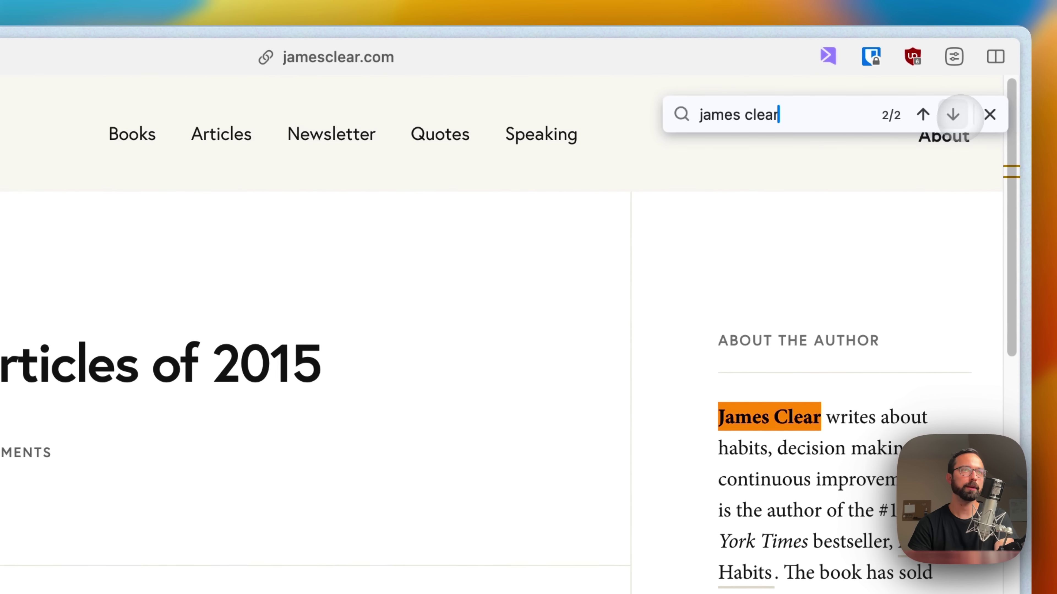
key("Escape")
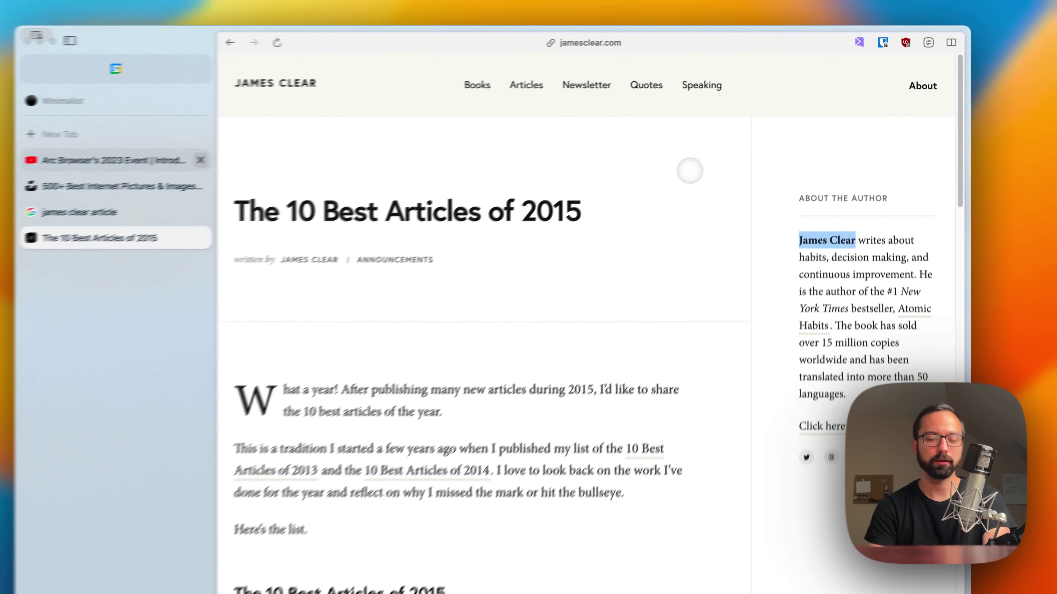
- Reopen the Max preferences, turn on Ask on Page, and return to the article
key("super+l")
key("super+comma")
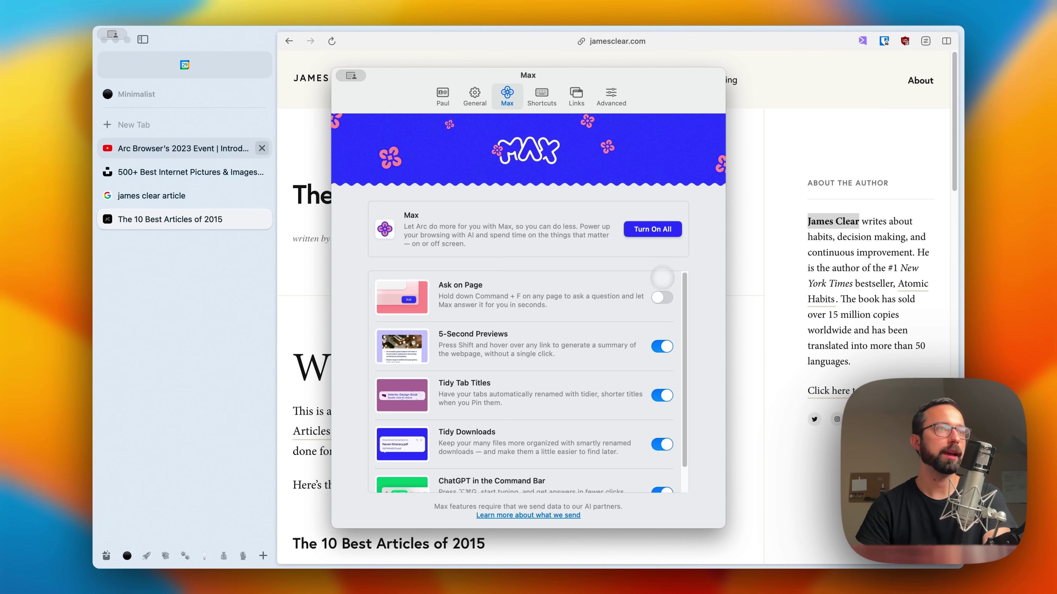
left_click(666, 295)
left_click(742, 266)
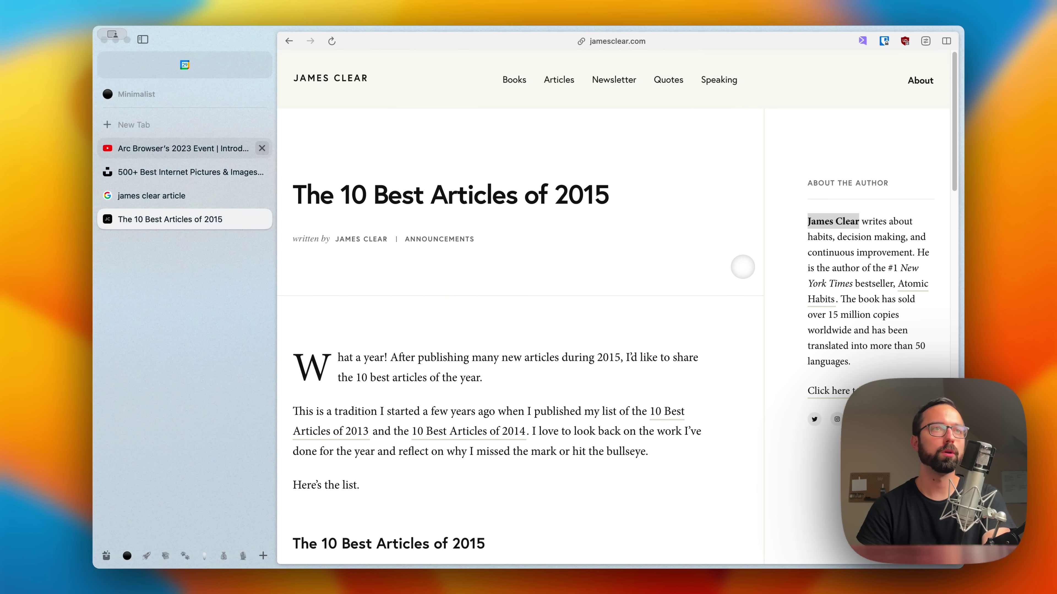
- Ask the page "are there any articles on habit building?" using Ask on Page
key("super+f")
key("BackSpace")
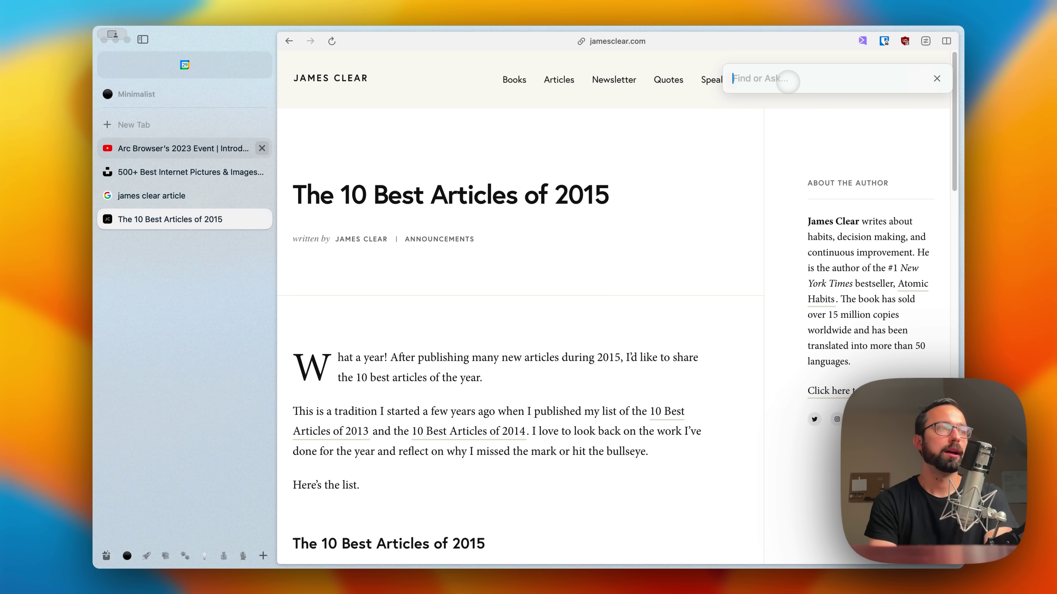
type("are there ")
type("any articles on habit building?")
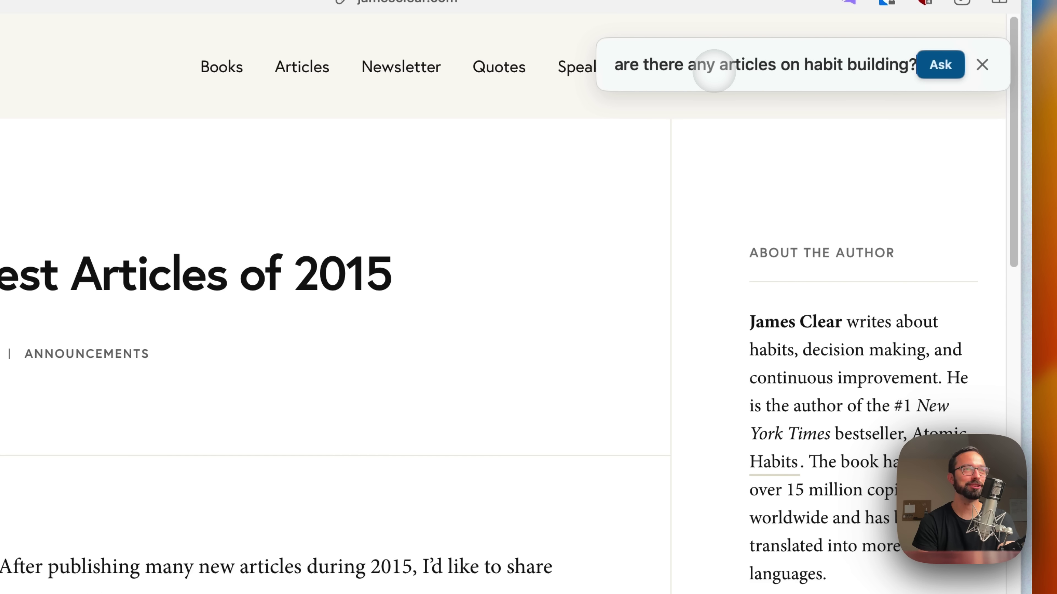
key("Return")
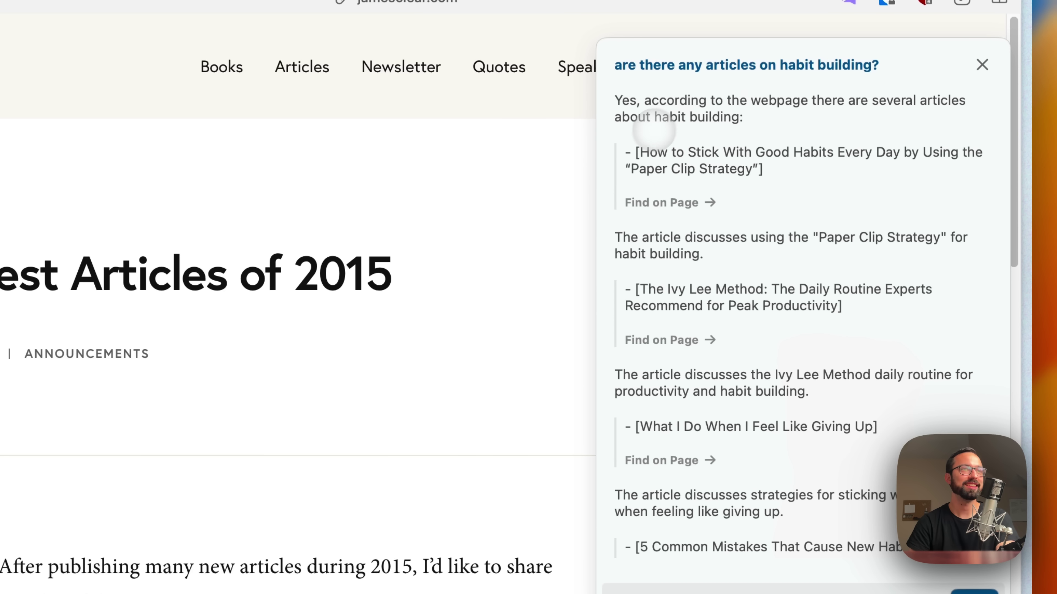
- Read through the habit-building answer and try to locate its quoted article titles on the page
left_click_drag(639, 153, 794, 172)
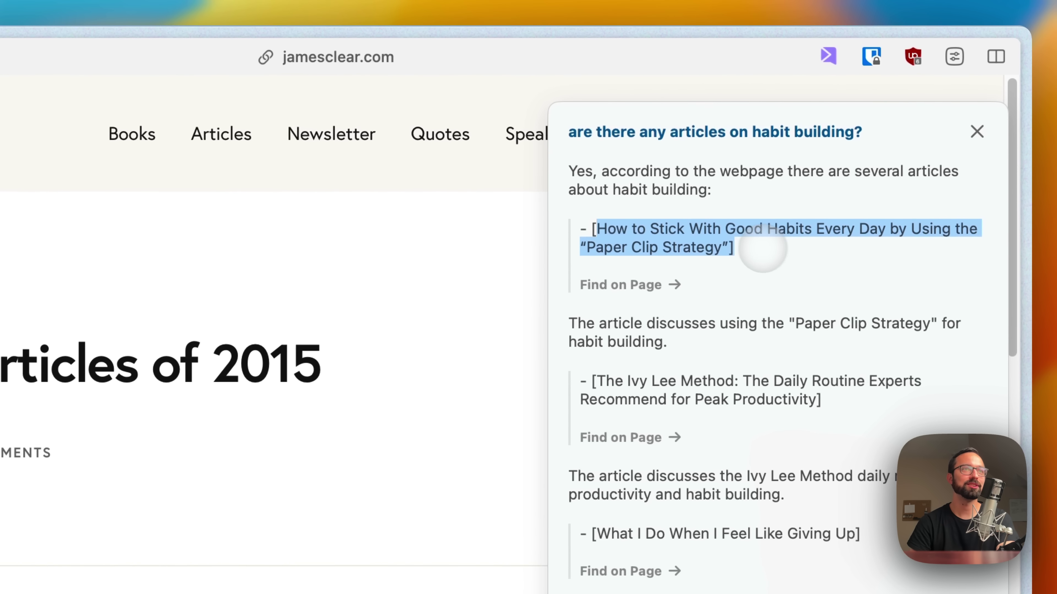
left_click_drag(610, 171, 729, 189)
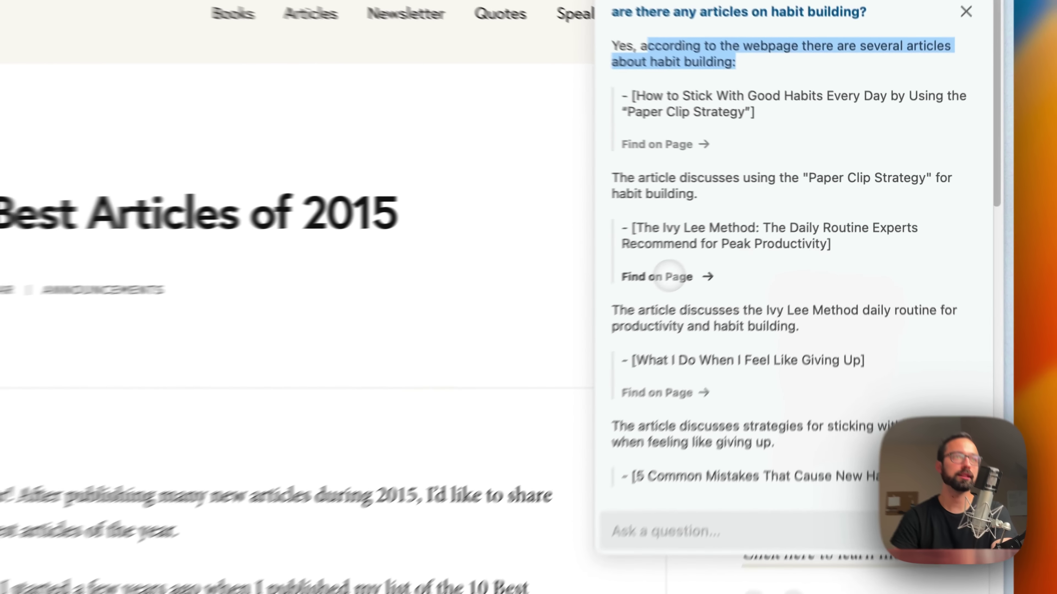
left_click(766, 231)
scroll(765, 227, "down", 3)
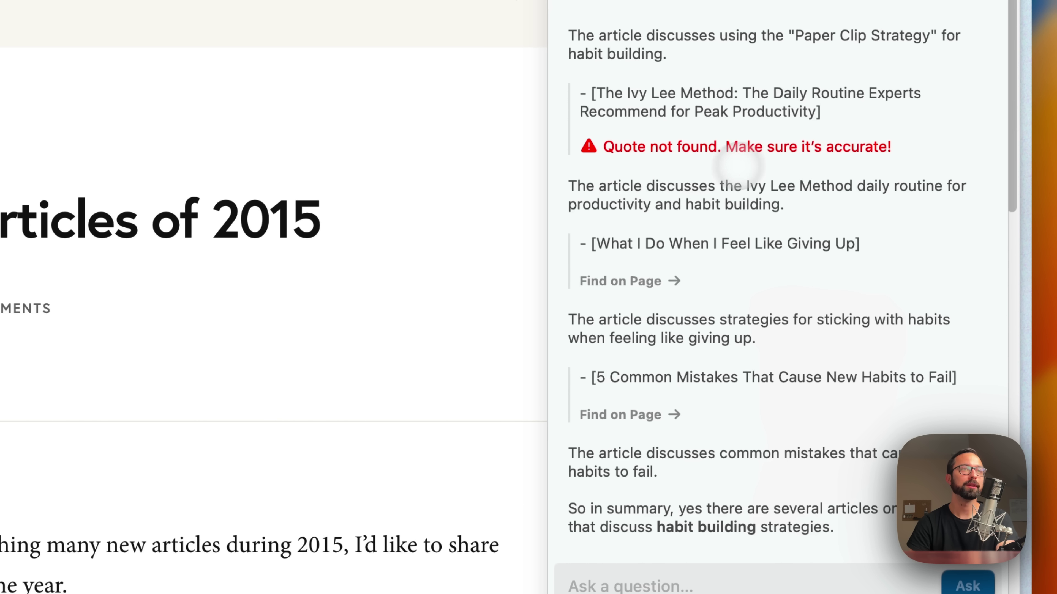
left_click(652, 279)
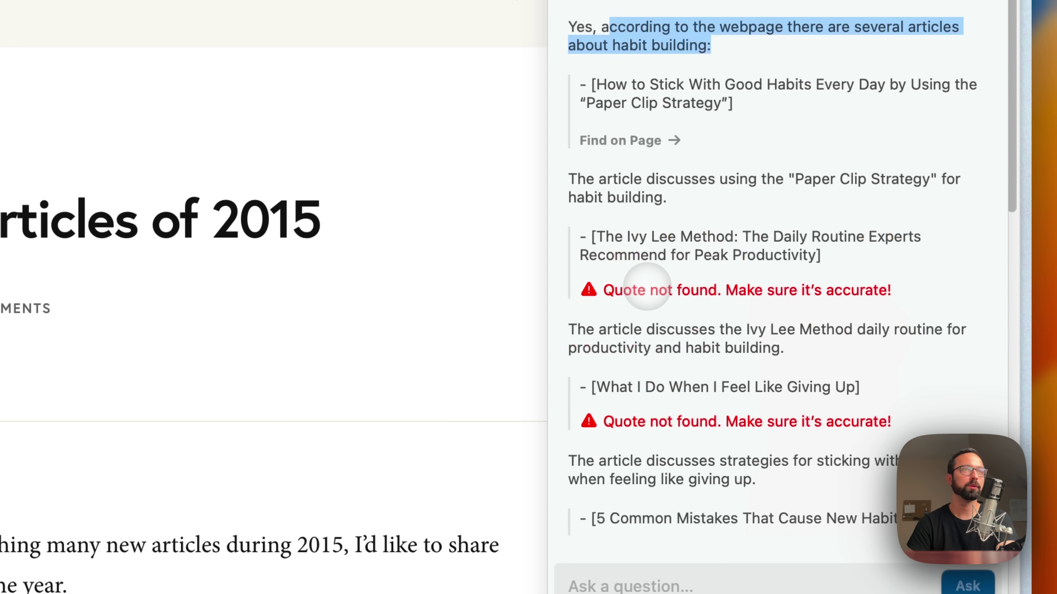
scroll(636, 142, "down", 5)
left_click(636, 415)
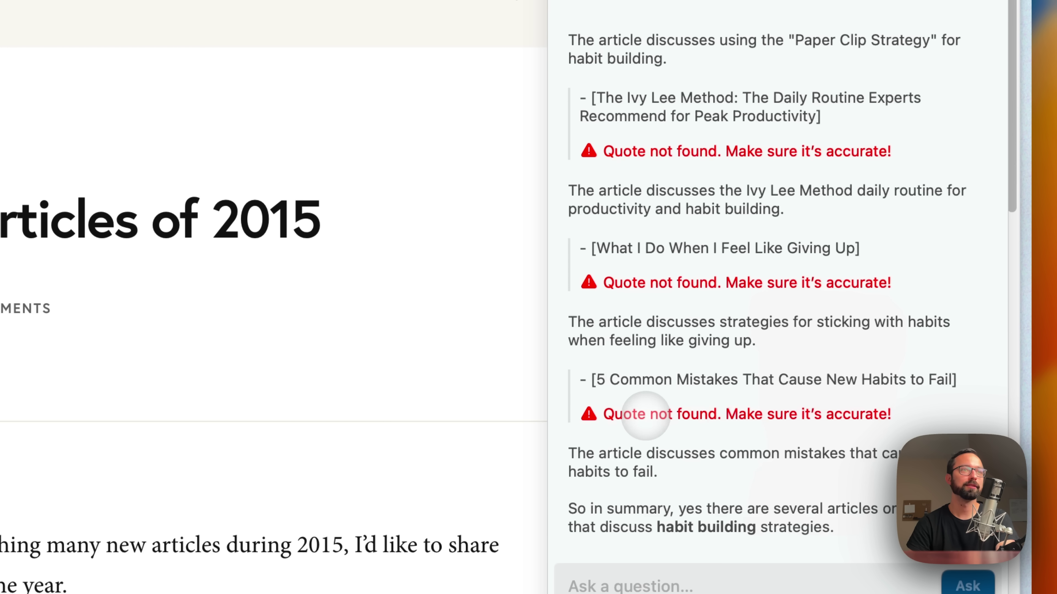
scroll(755, 405, "down", 3)
scroll(689, 400, "up", 1)
scroll(686, 396, "down", 1)
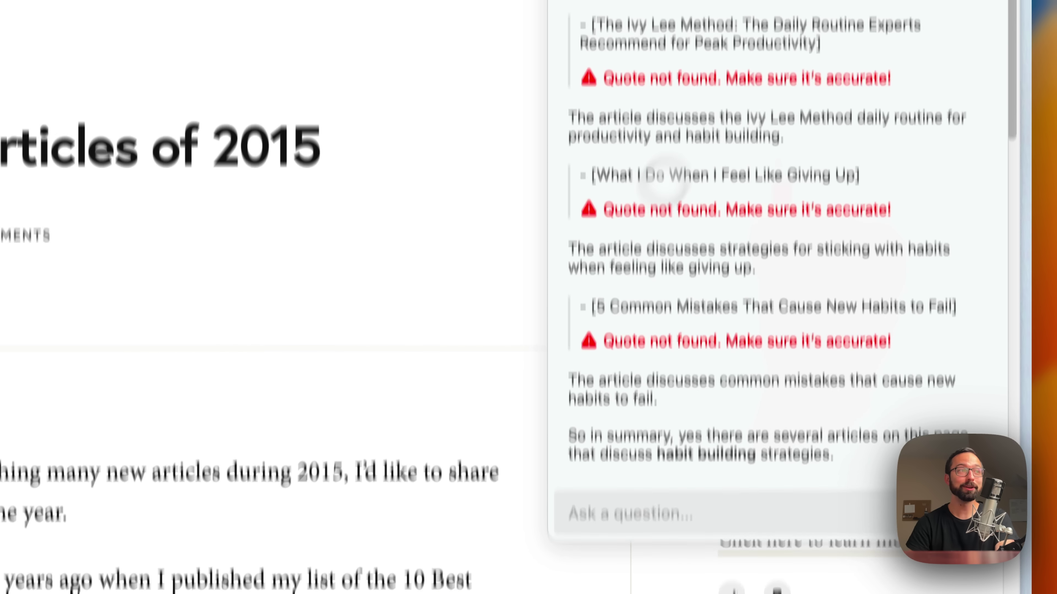
- Ask the follow-up question "who is james clear?", try to locate the quoted answer on the page, and close the answer
left_click(684, 352)
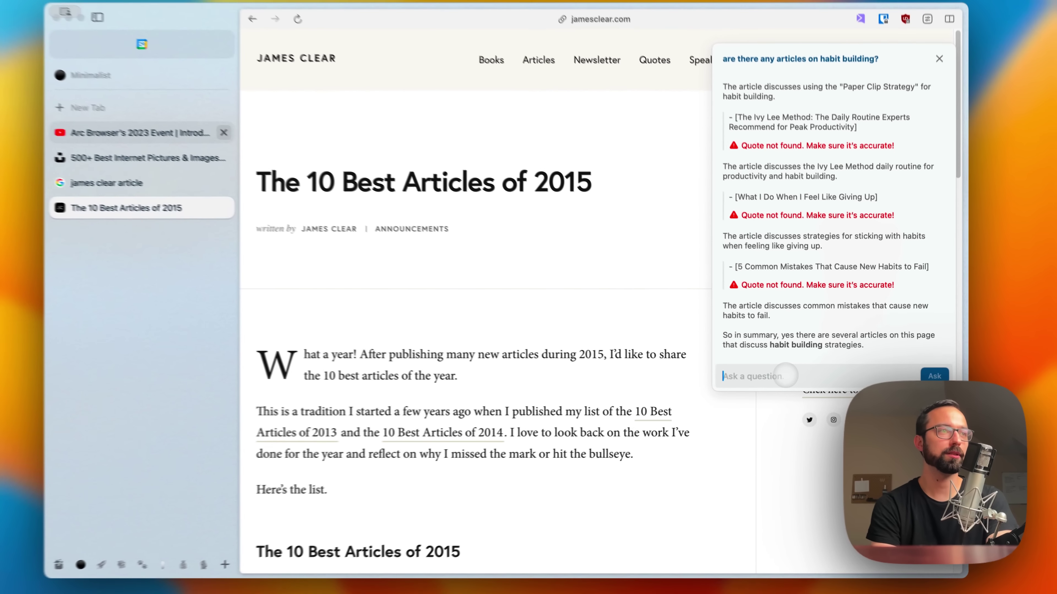
type("what")
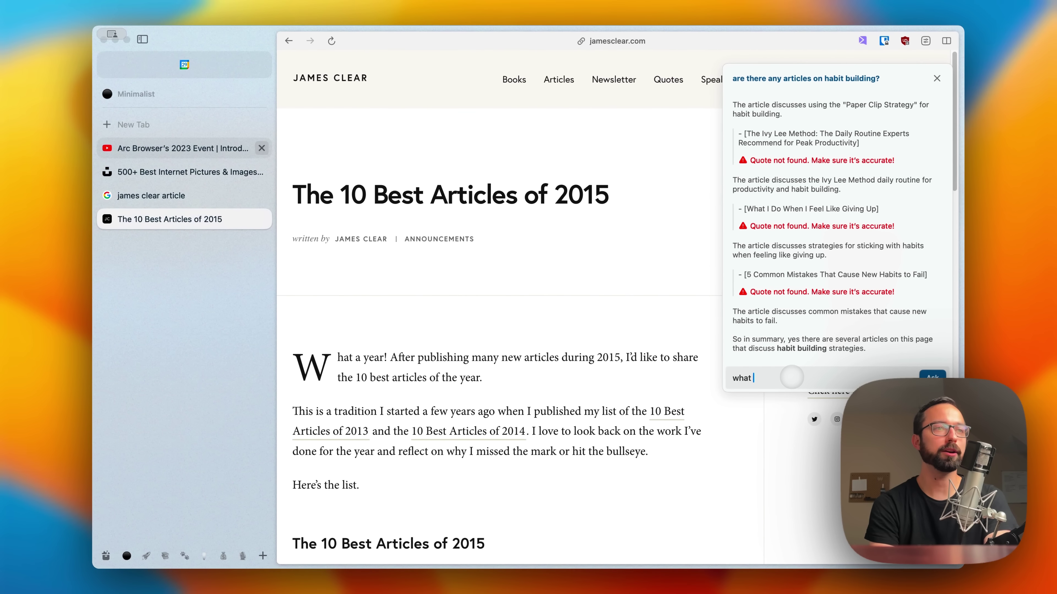
key("BackSpace")
key("BackSpace")
key("BackSpace")
type("o is james")
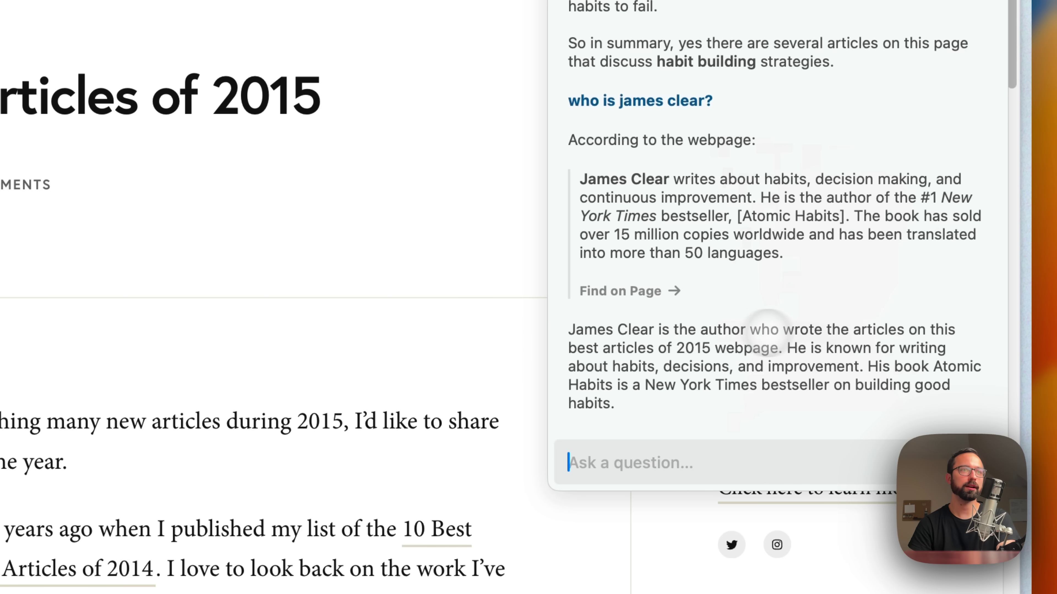
left_click(635, 272)
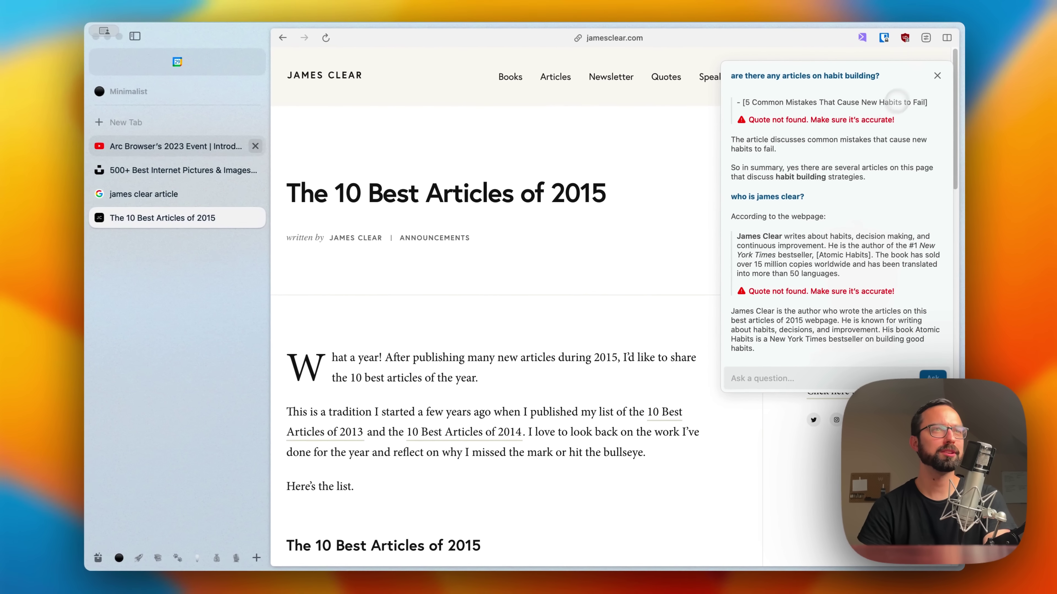
left_click(937, 79)
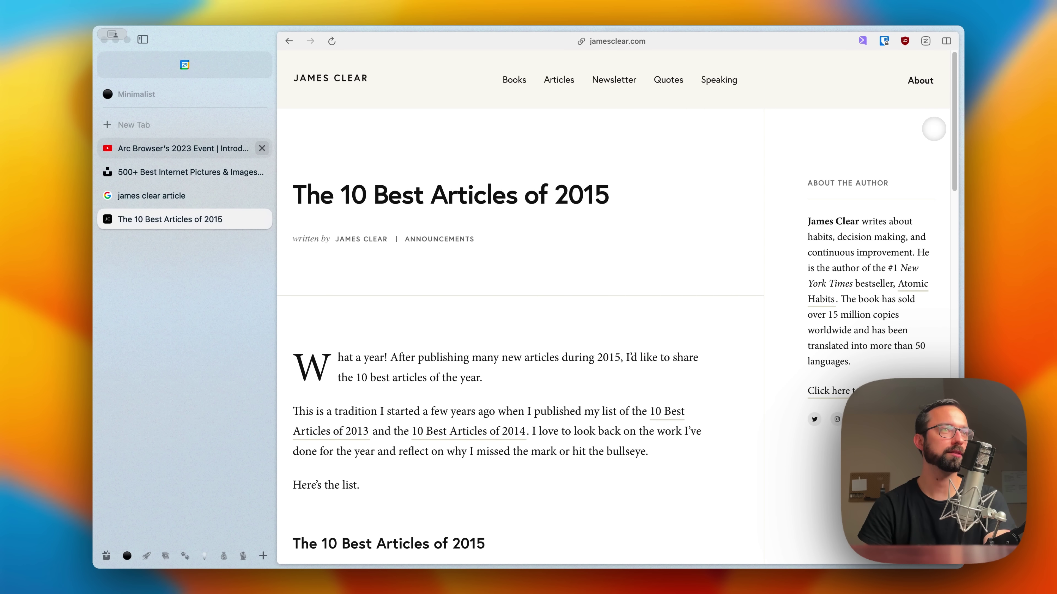
- Ask "who is james clear" in a fresh Ask on Page query and close the answer
key("super+f")
key("BackSpace")
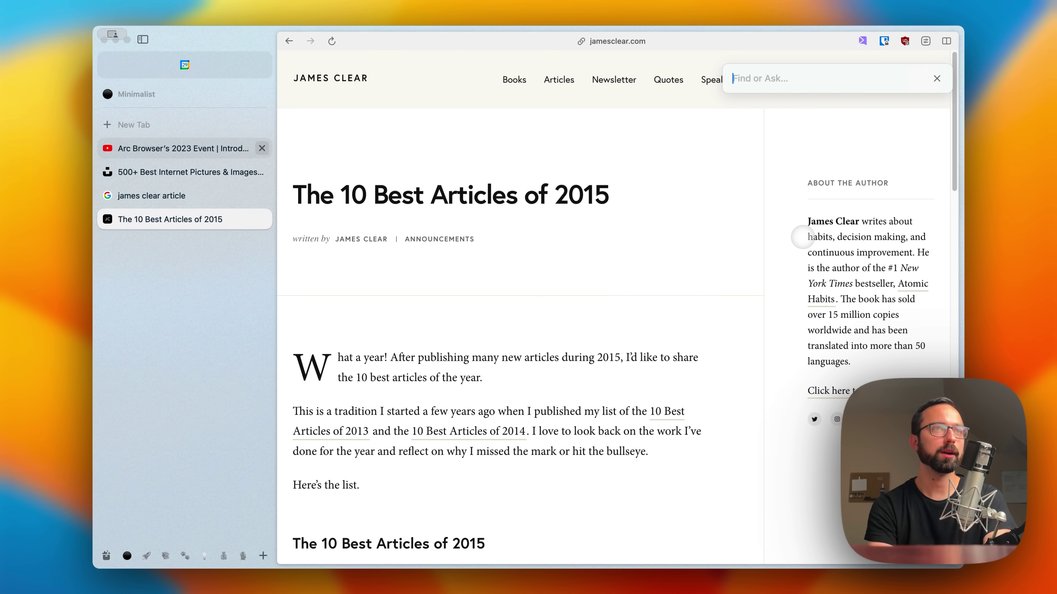
type("are")
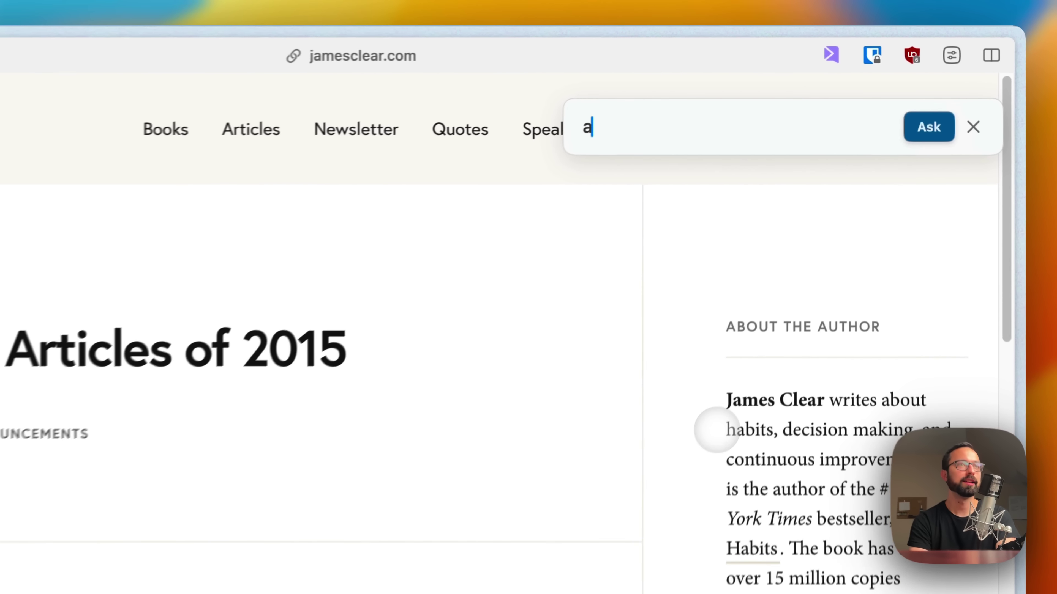
key("BackSpace")
key("BackSpace")
key("BackSpace")
type("who is james clear")
key("Return")
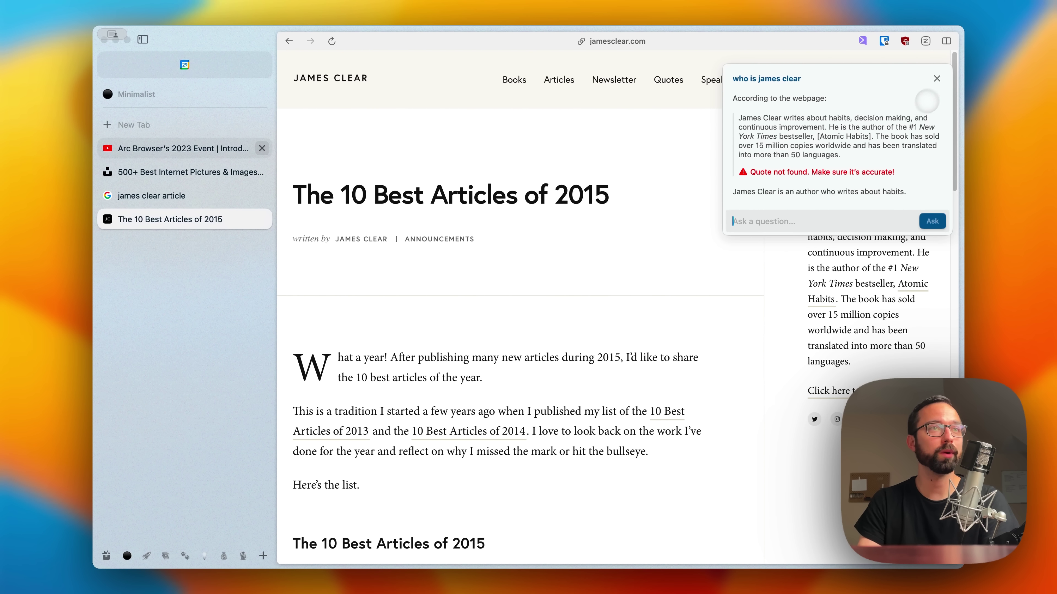
left_click(936, 79)
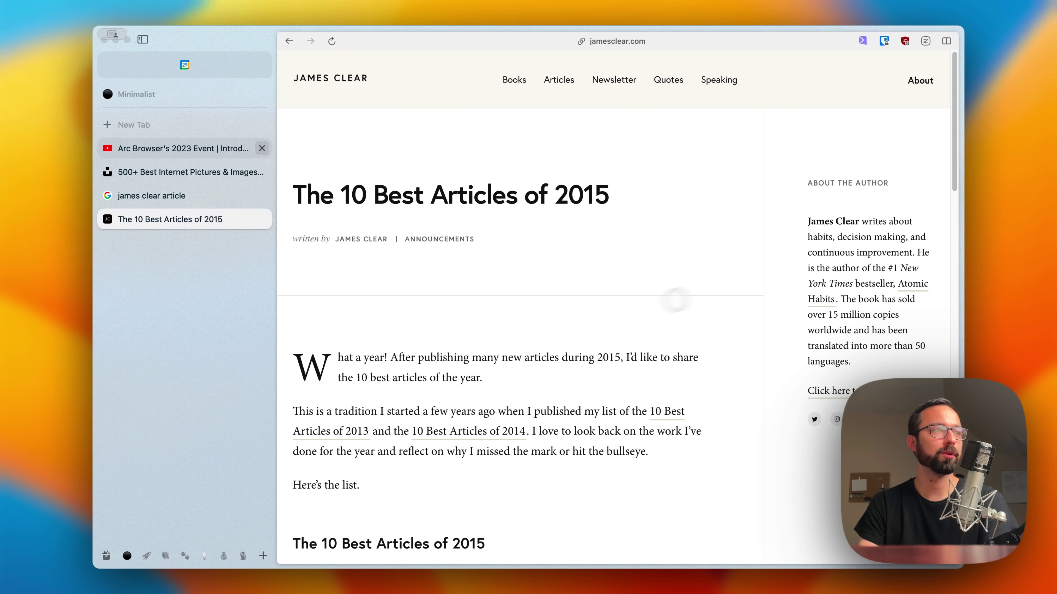
- Look through the 10 best articles list and open How to Stick With Good Habits Every Day by Using the "Paper Clip Strategy"
scroll(373, 410, "down", 20)
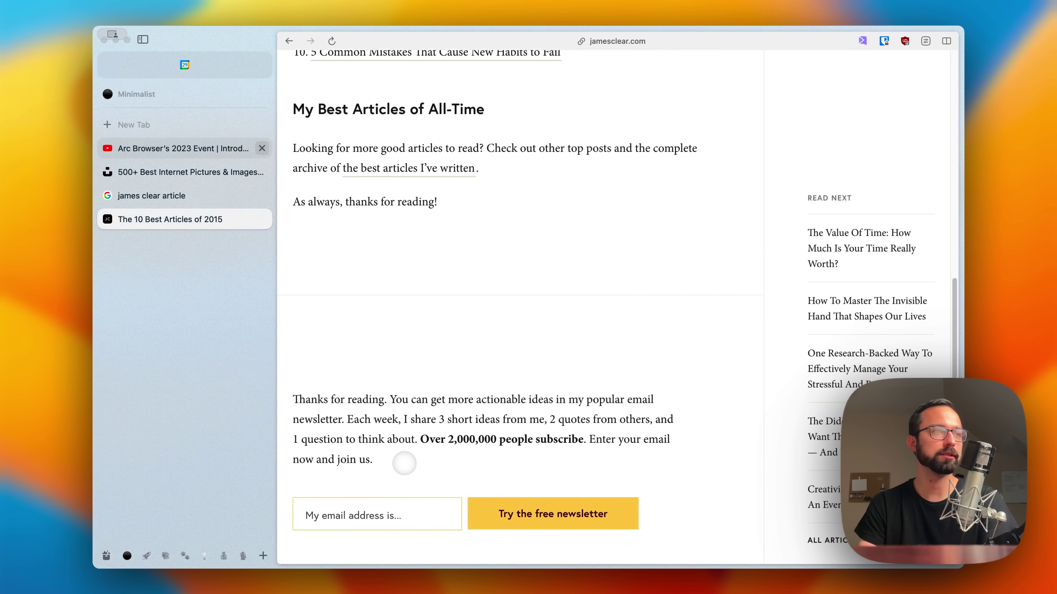
scroll(409, 469, "down", 3)
scroll(407, 469, "up", 15)
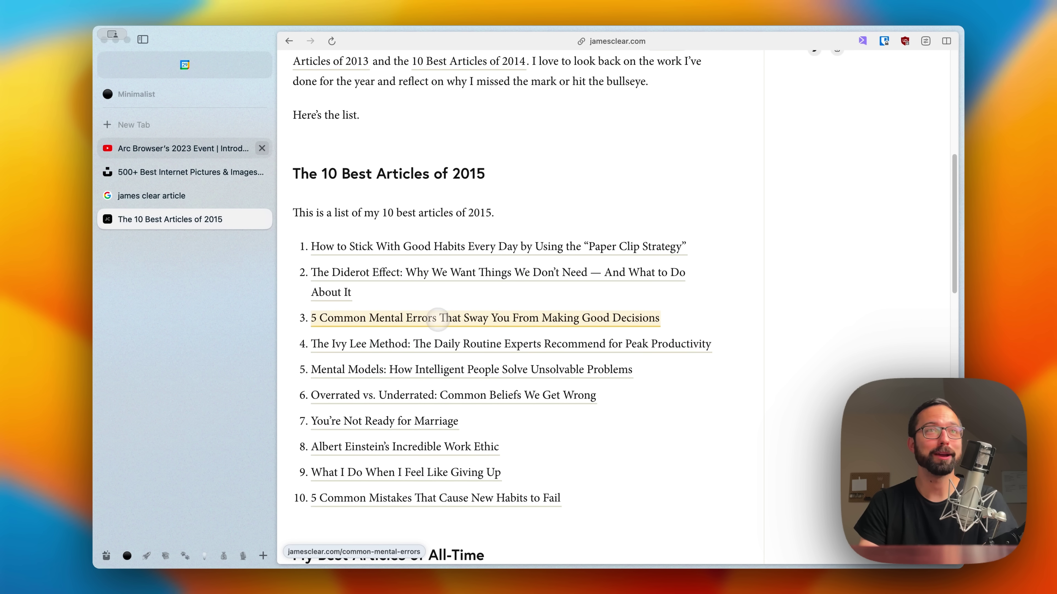
scroll(448, 417, "down", 10)
scroll(447, 446, "up", 3)
scroll(448, 446, "up", 20)
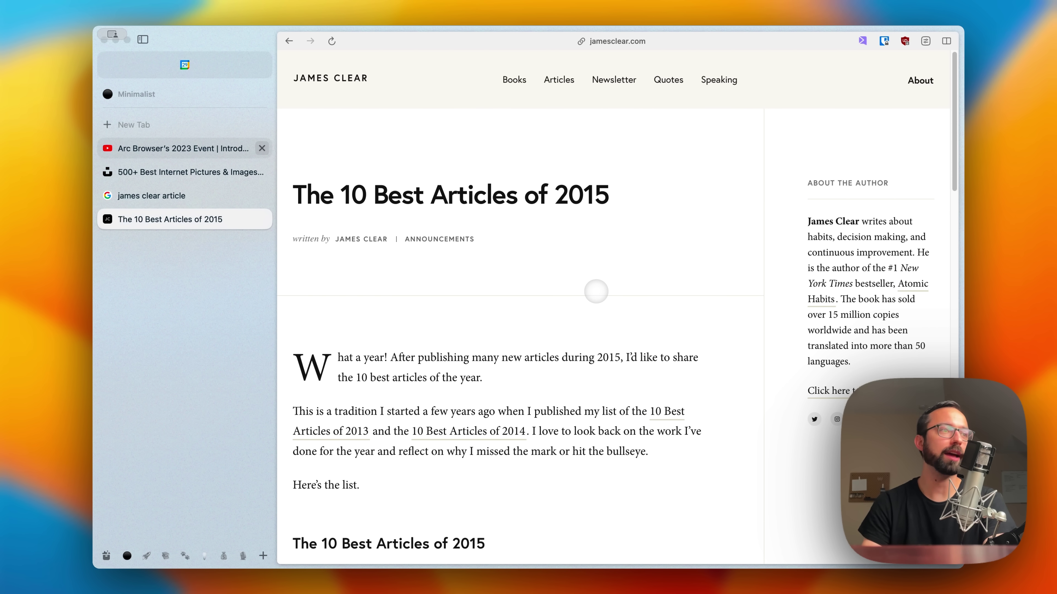
scroll(595, 292, "down", 5)
left_click(527, 412)
- Ask the Paper Clip Strategy article "what is a good method to stick to habits?"
key("super+f")
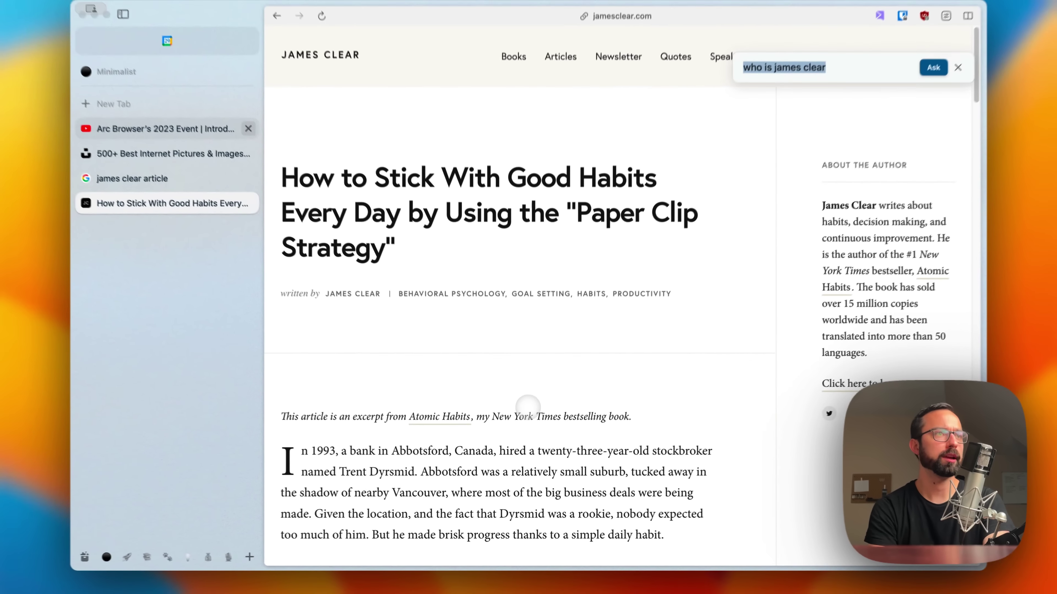
type("what is a good method")
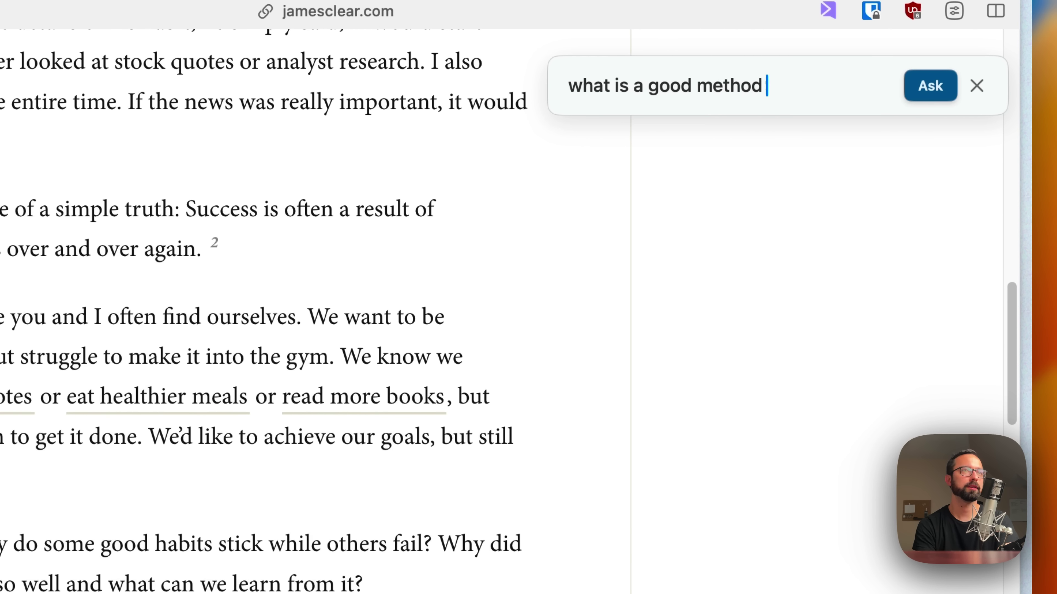
type(" to stick to habits?")
key("Return")
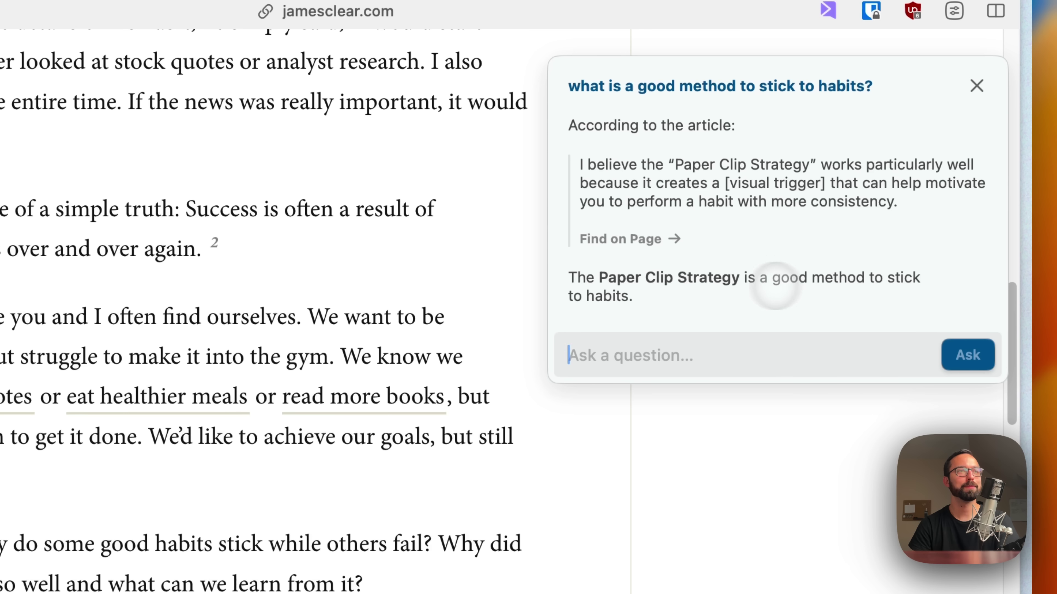
- Try to locate the answer's Paper Clip Strategy quote on the page, close the answer, and return to the article's start
left_click(622, 241)
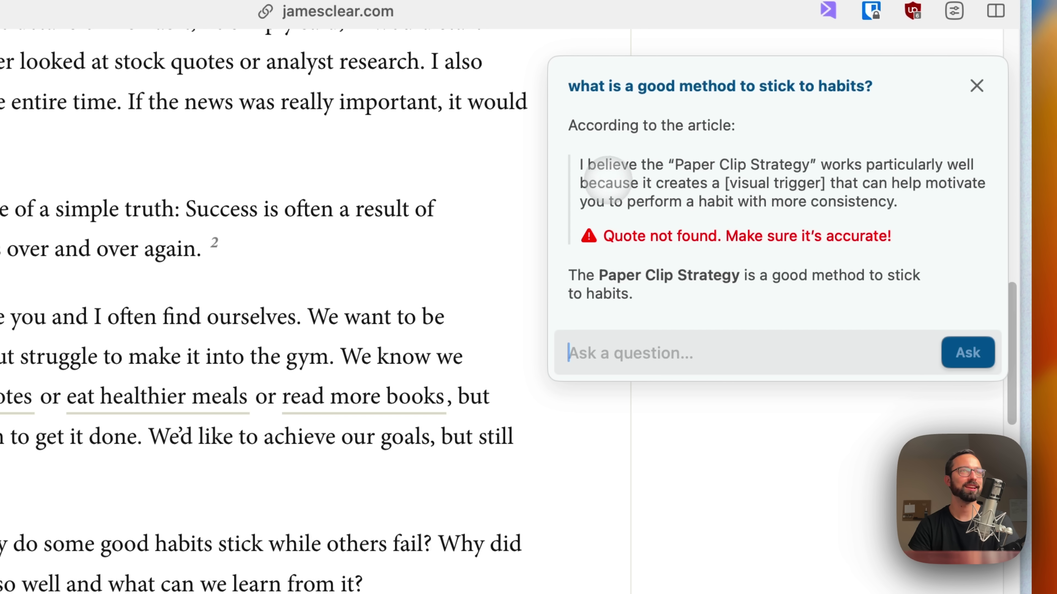
left_click(976, 85)
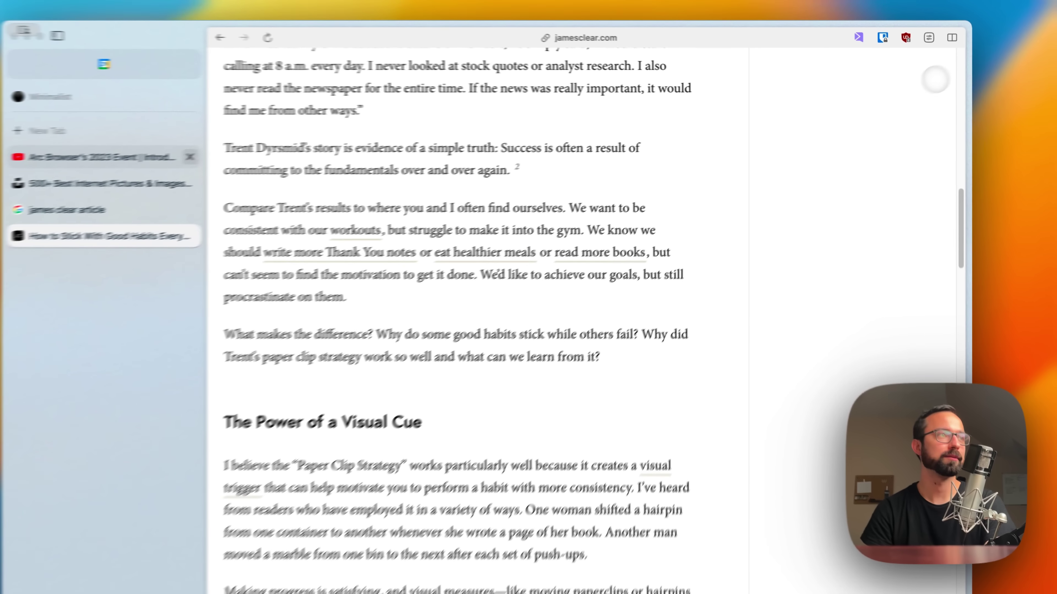
scroll(495, 345, "up", 15)
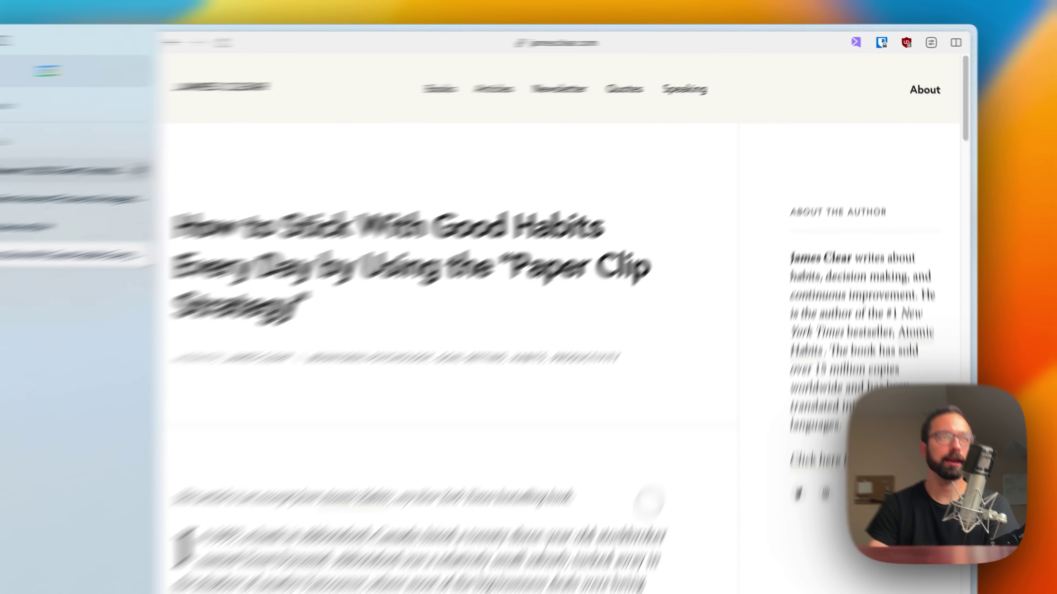
- Switch to the james clear article search results and preview the summary of Over 100 Interesting Articles to Read, plus a lower result
key("super+f")
key("BackSpace")
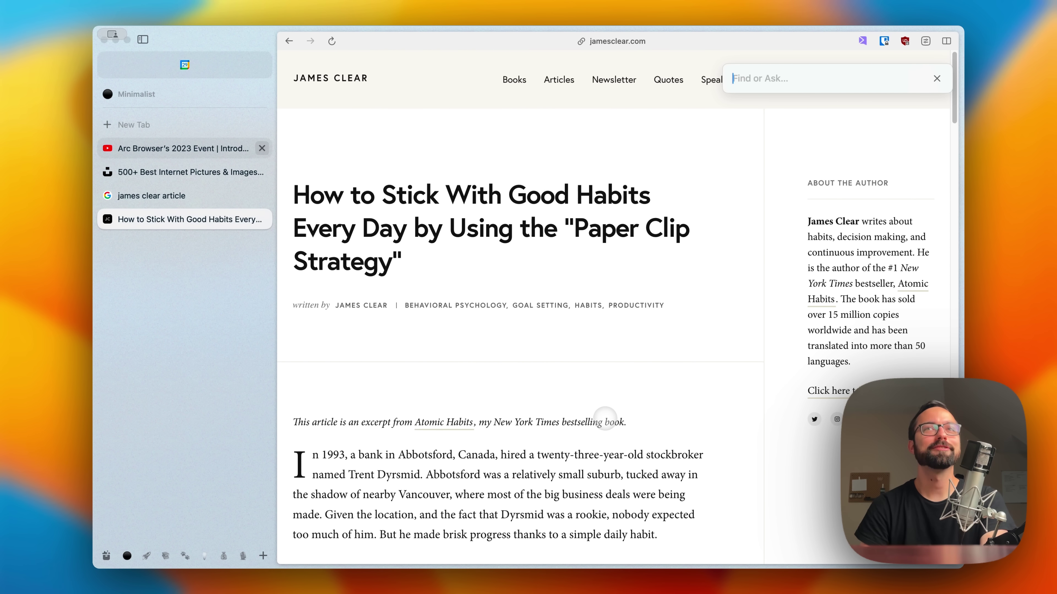
left_click(162, 197)
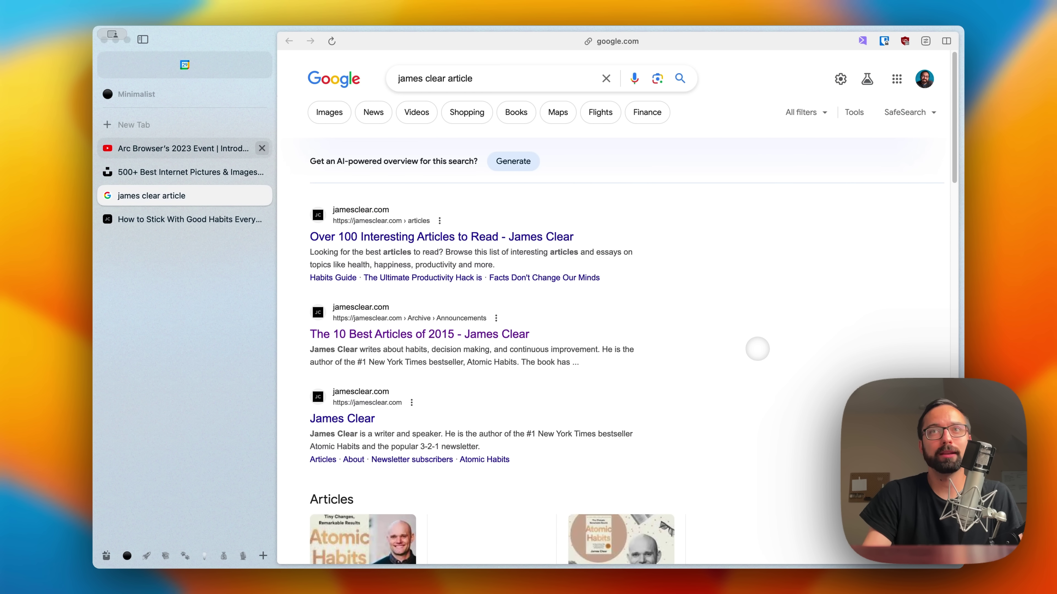
mouse_move(525, 241)
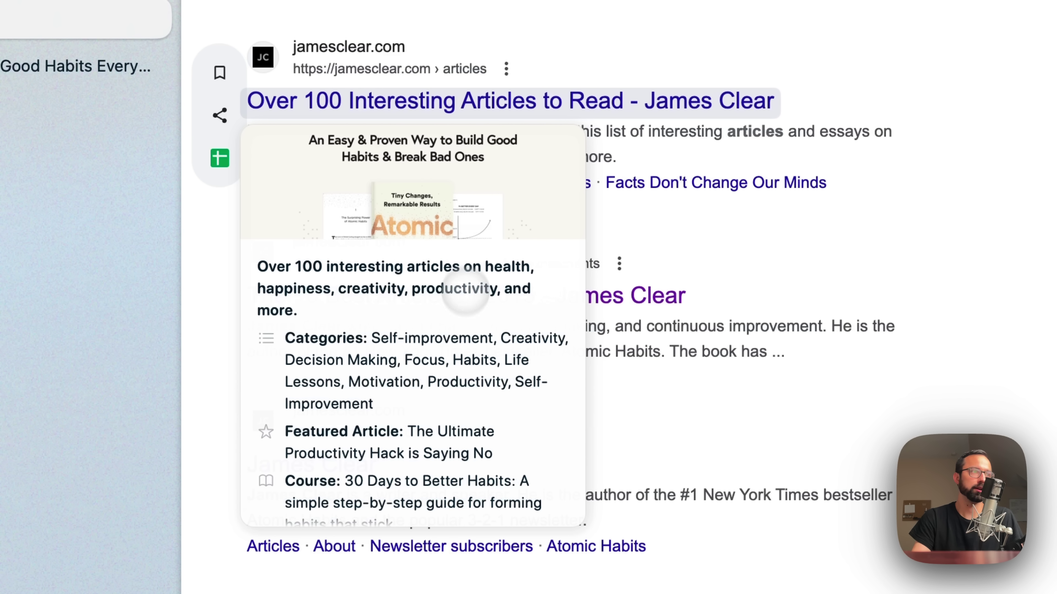
scroll(465, 294, "down", 1)
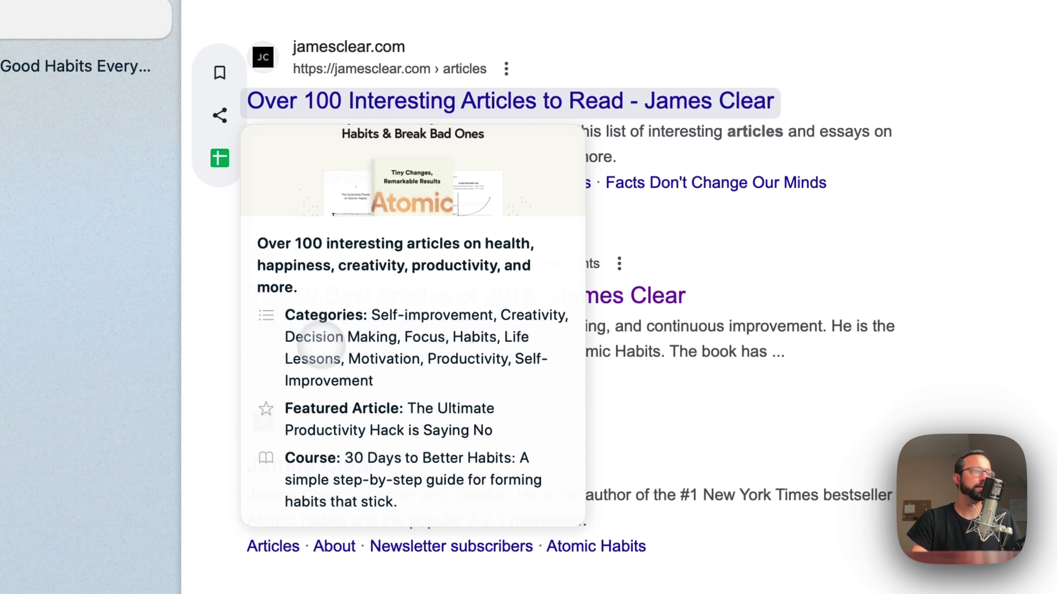
scroll(448, 420, "down", 8)
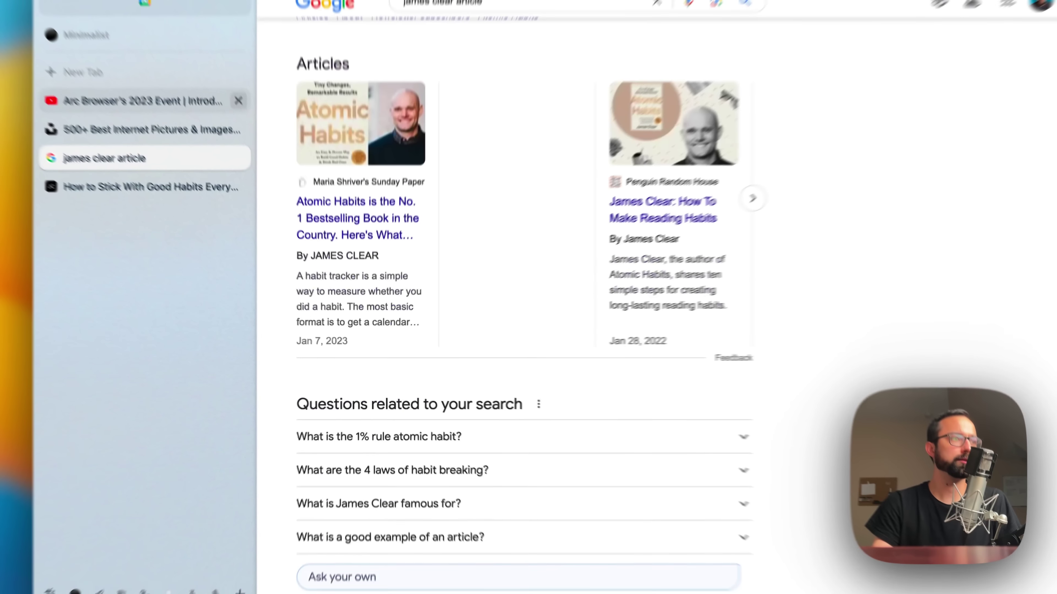
scroll(497, 297, "down", 6)
mouse_move(495, 297)
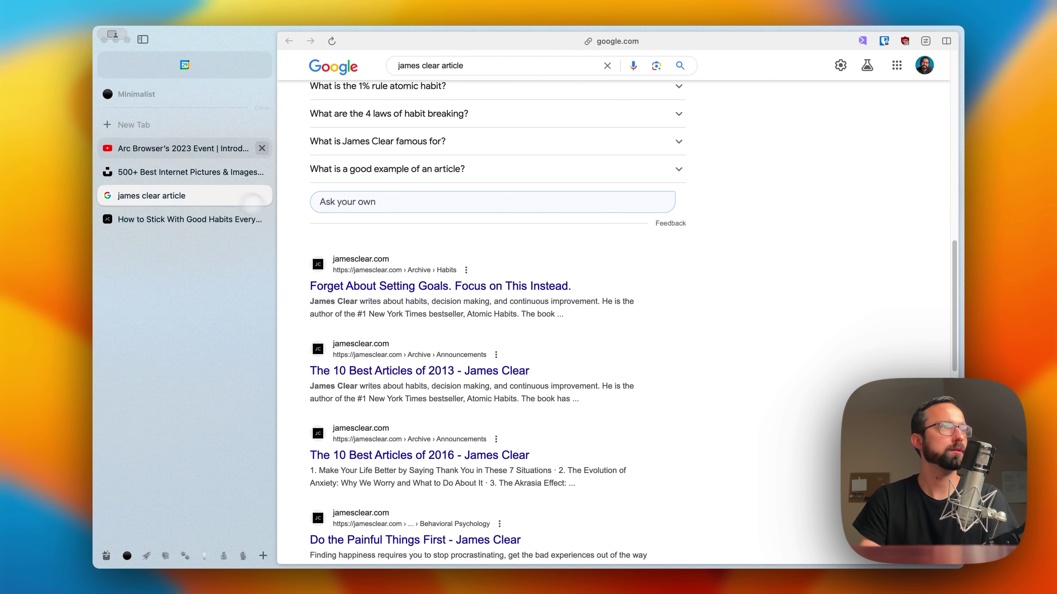
- Switch to the Paper Clip Strategy article, try link previews on its Newsletter and Quotes links, and close the page search bar
left_click(249, 219)
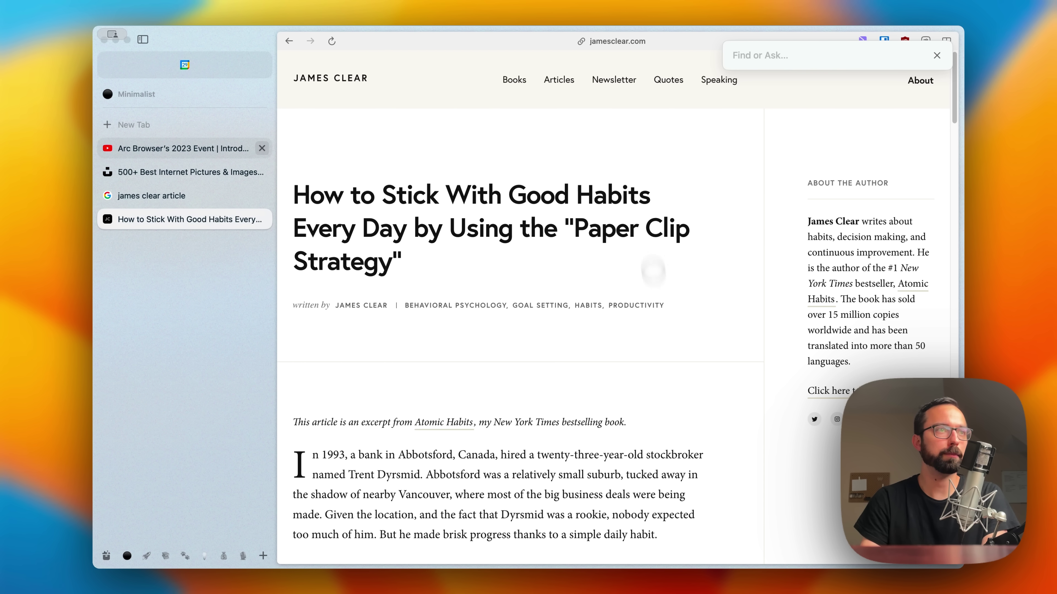
left_click(621, 80)
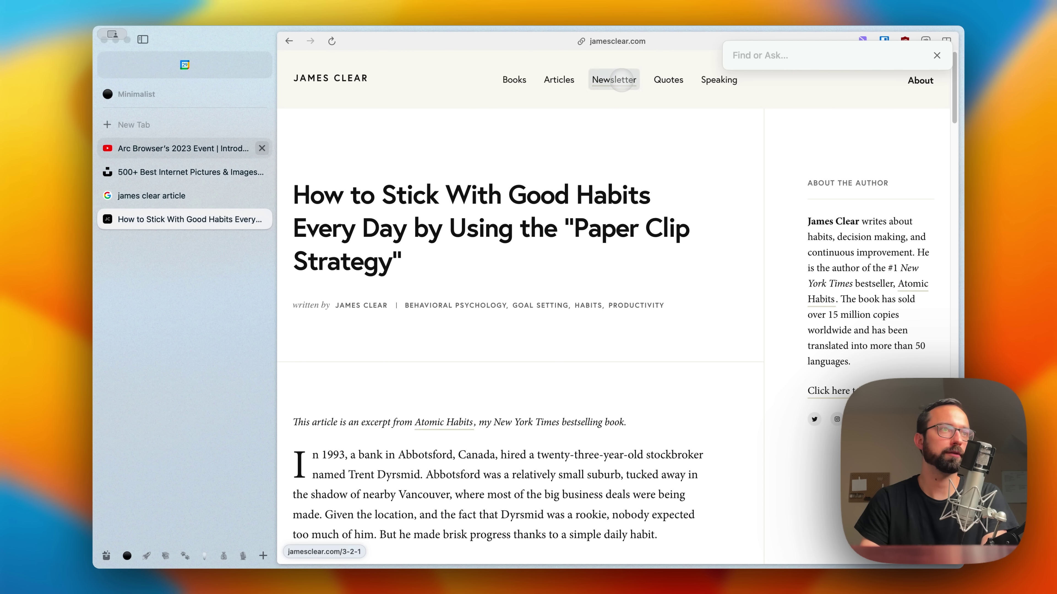
mouse_move(622, 79)
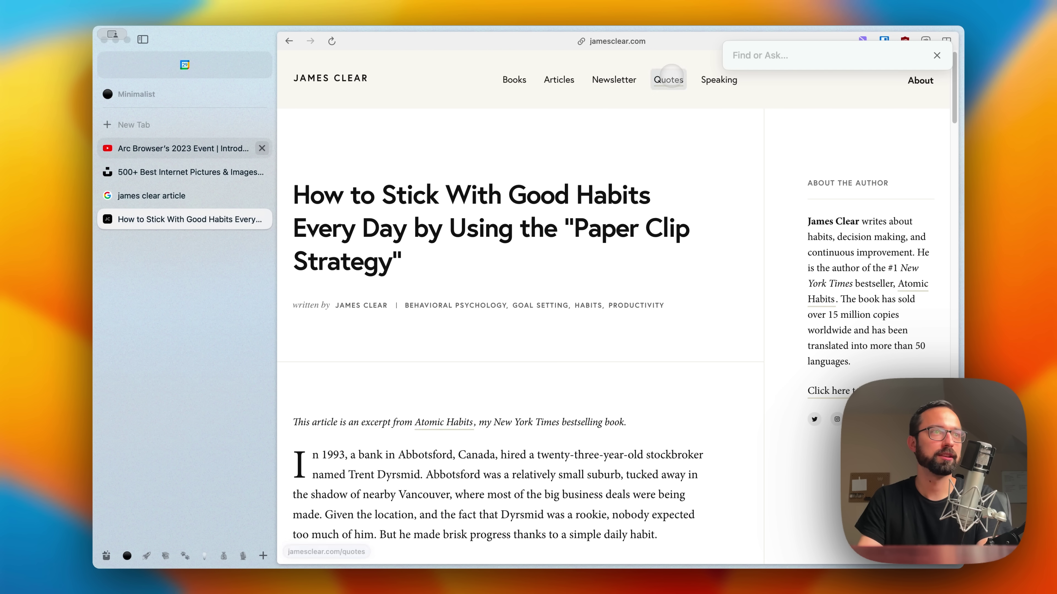
mouse_move(670, 77)
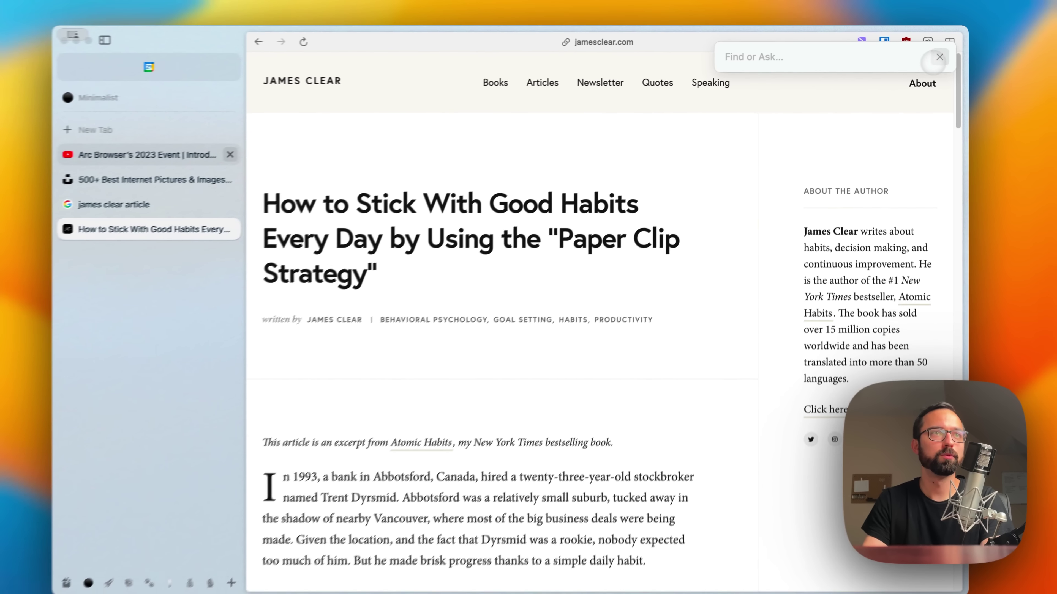
key("Escape")
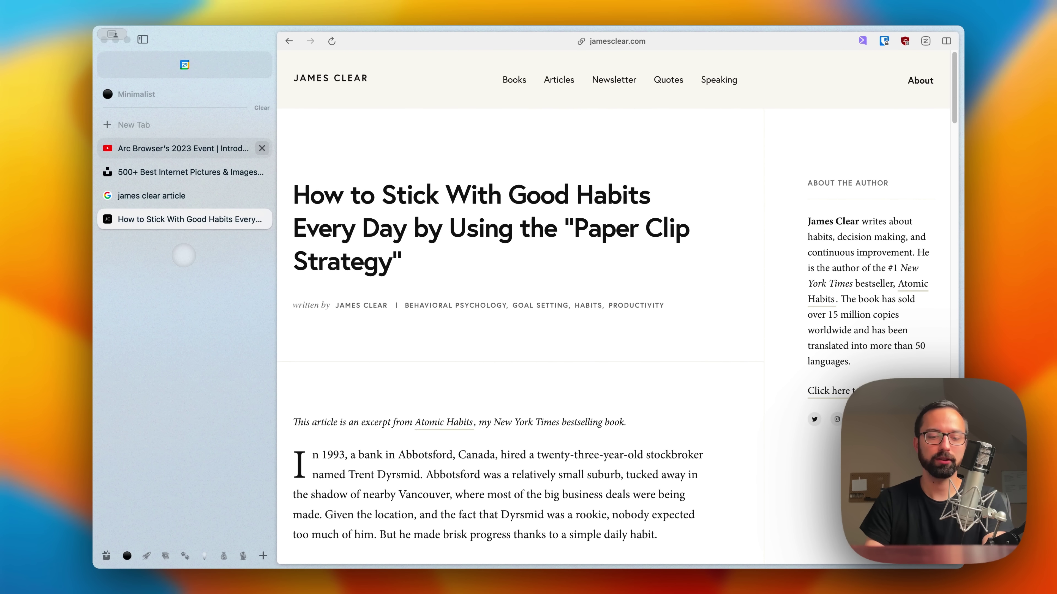
- Search for "chocolate chip cookie recipe" in a new tab
key("super+t")
type("choc")
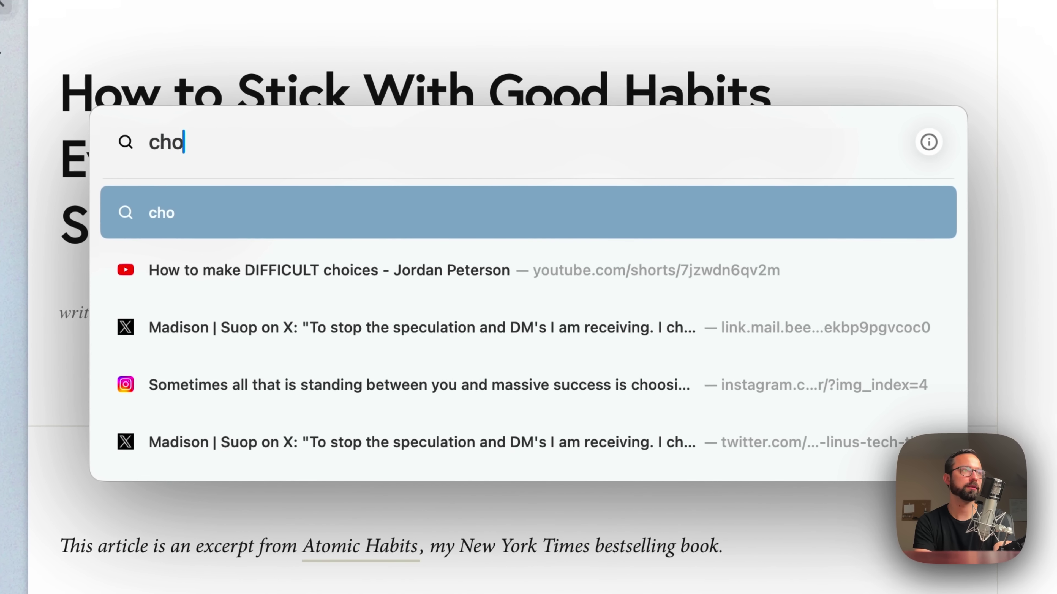
type("olate")
type("chip")
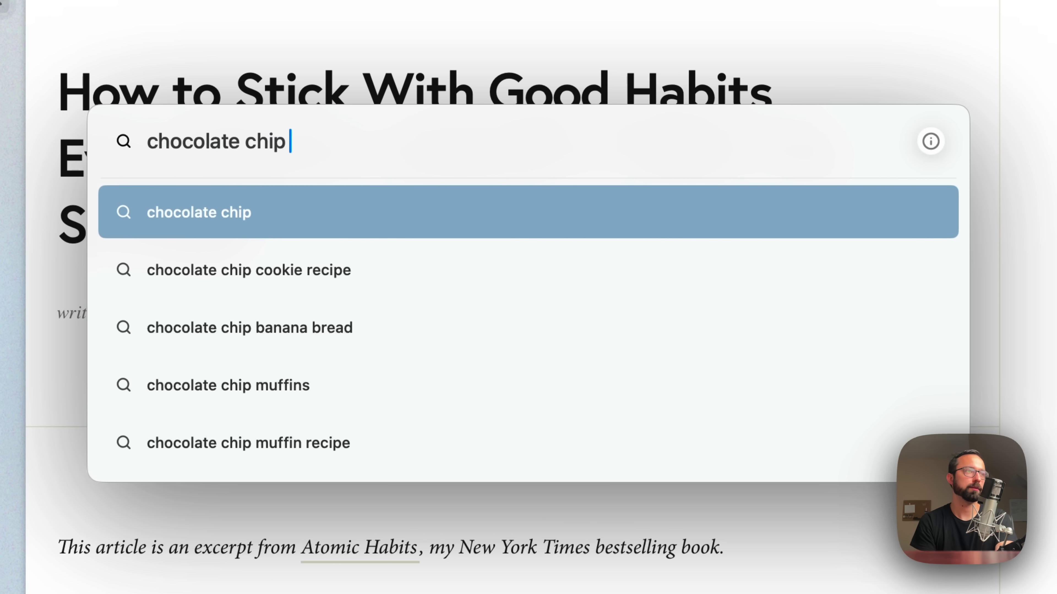
key("Down")
key("Return")
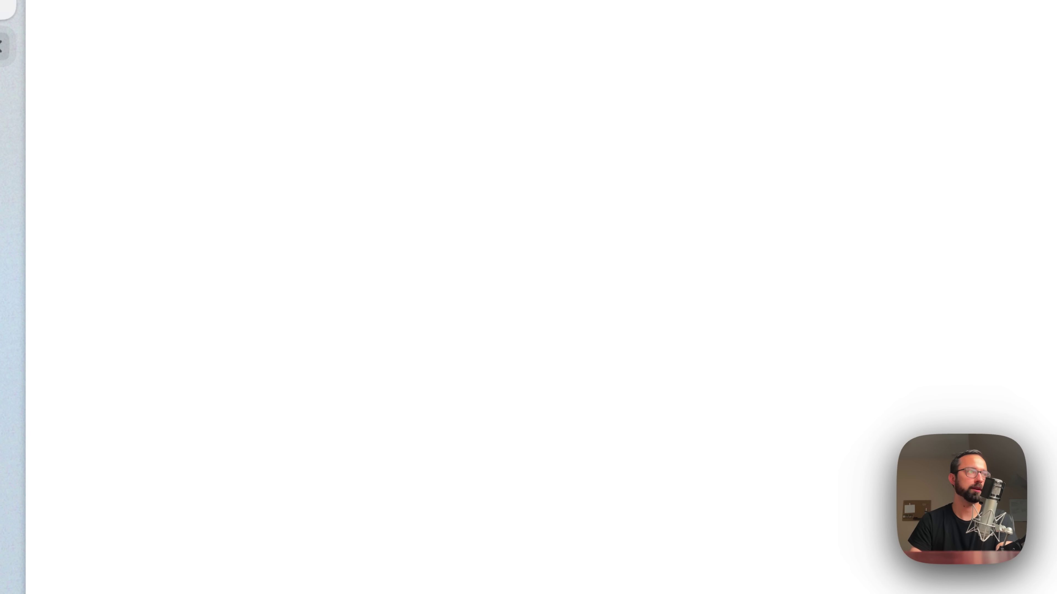
- Preview the summaries of The Best Chocolate Chip Cookie Recipe Ever, Sally's Chewy Chocolate Chip Cookies, and the JoyFoodSunshine recipe card
mouse_move(301, 63)
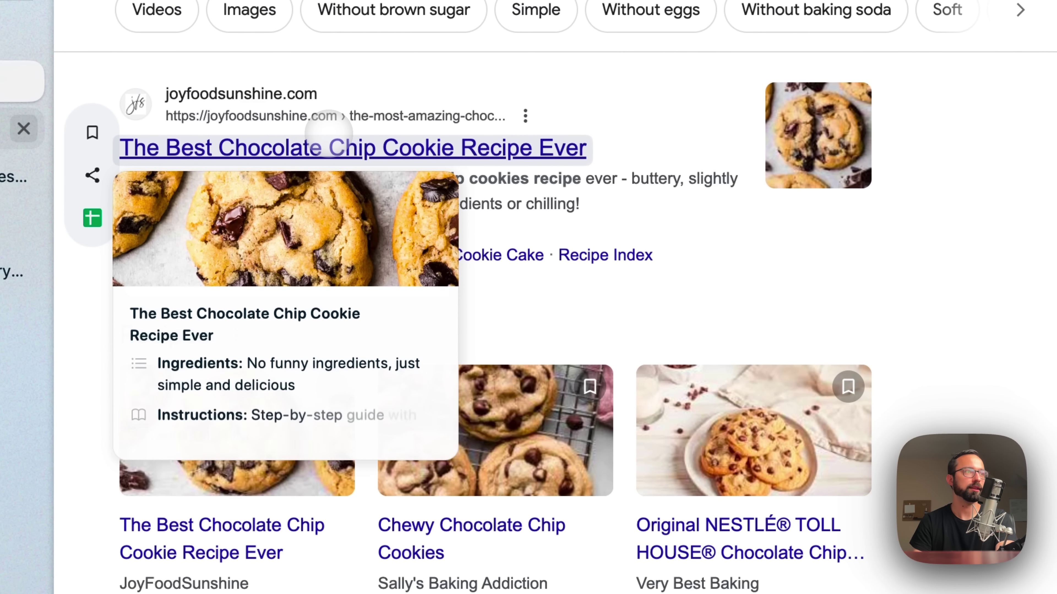
scroll(328, 133, "down", 5)
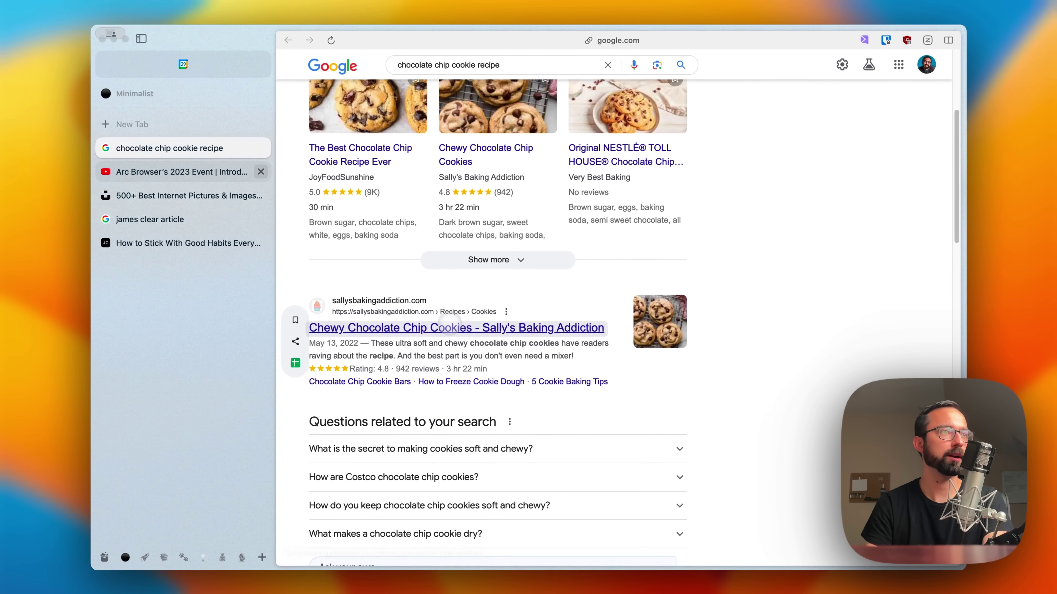
mouse_move(449, 326)
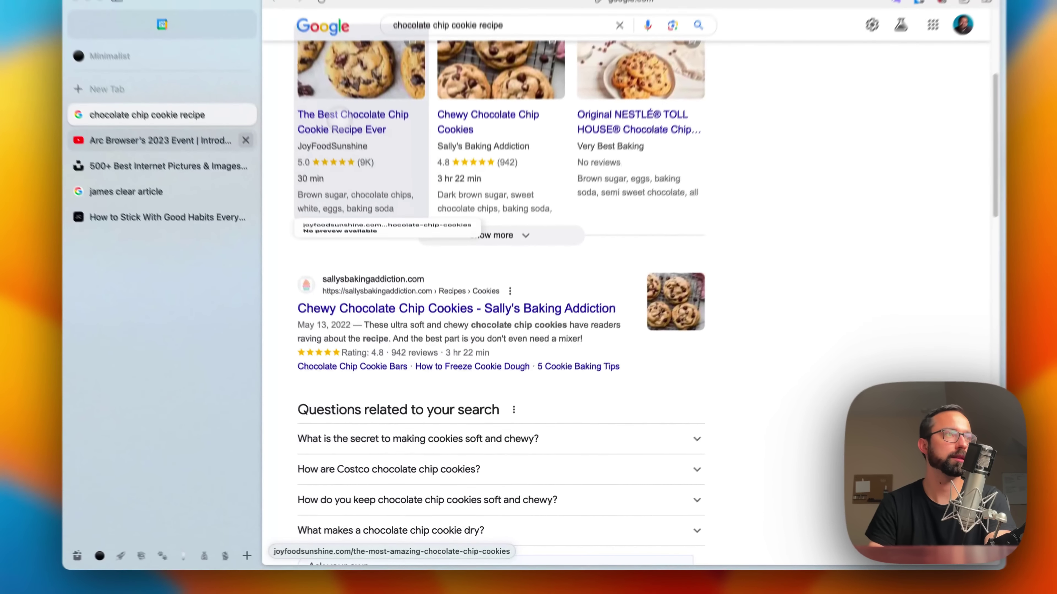
mouse_move(552, 121)
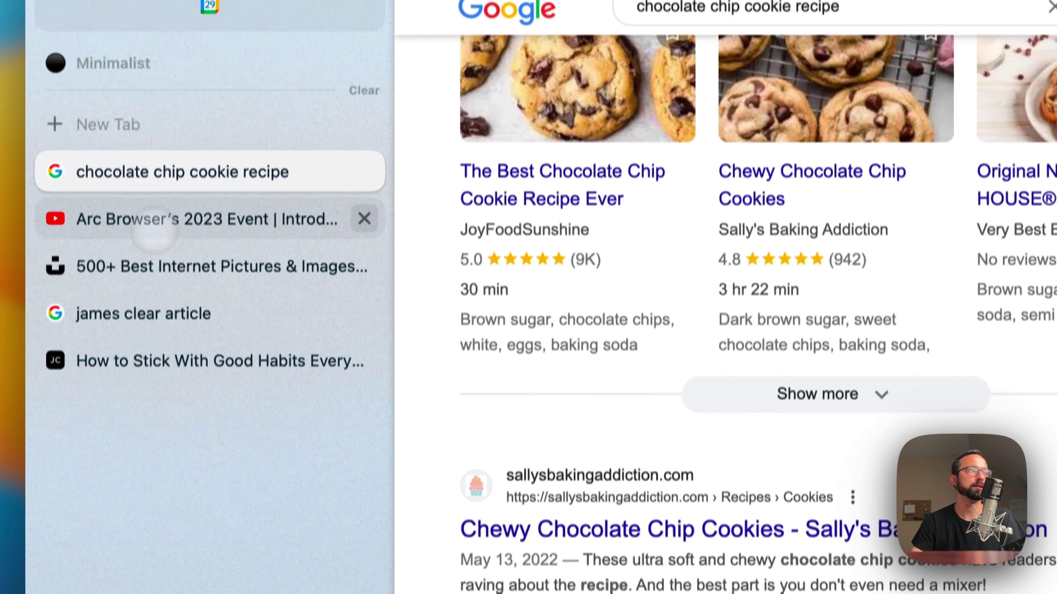
- Pin the Arc 2023 event video, the internet pictures page and the Paper Clip Strategy article, trying a narrower and wider sidebar
left_click_drag(154, 230, 149, 167)
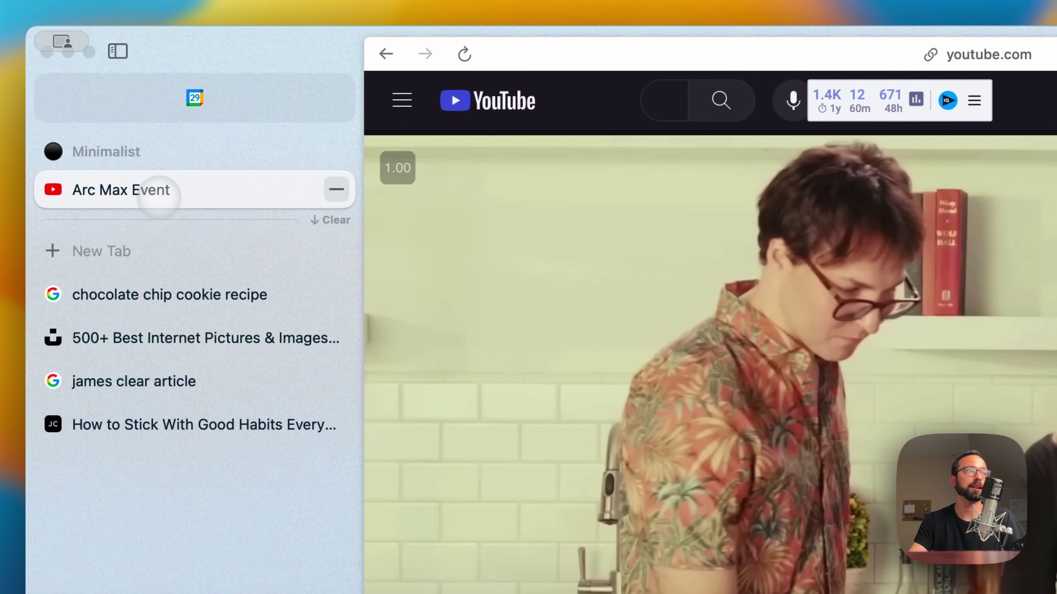
left_click_drag(356, 200, 200, 212)
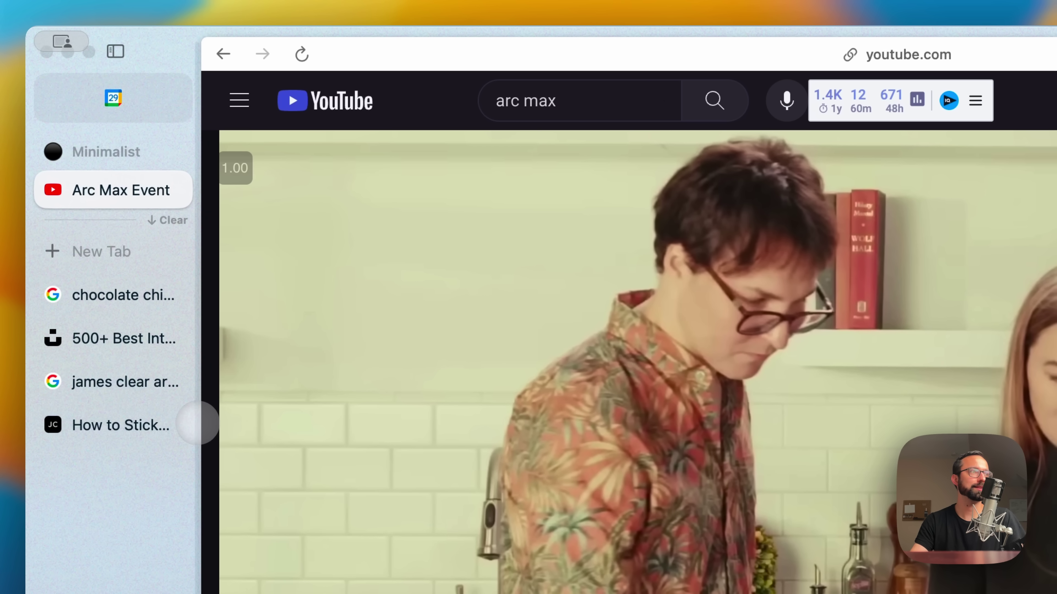
left_click_drag(199, 315, 338, 333)
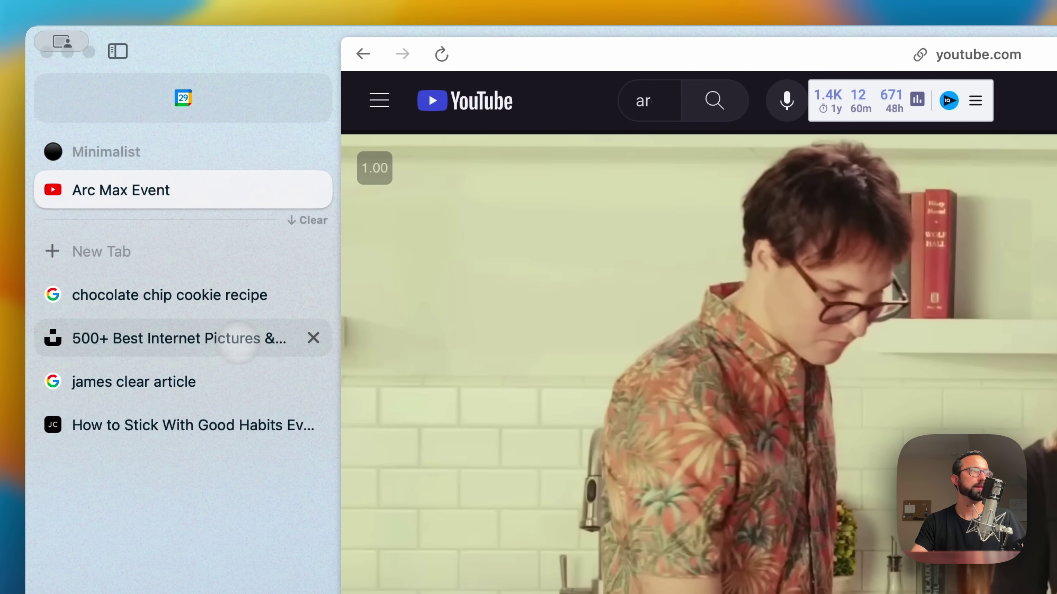
left_click_drag(215, 335, 197, 227)
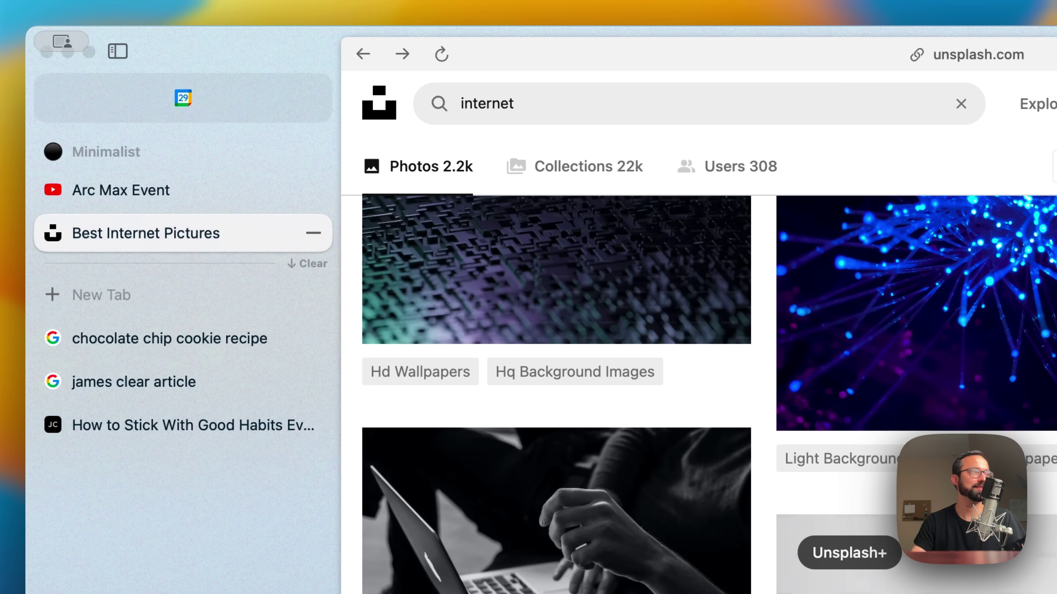
left_click_drag(200, 425, 199, 275)
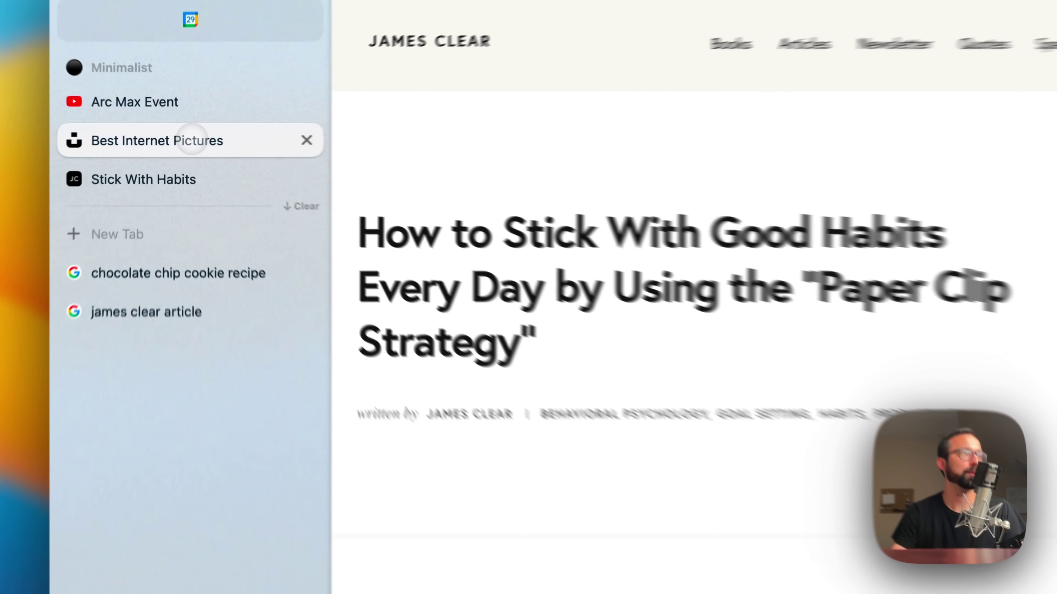
- Download the grayscale photo of a person using a MacBook from the pinned Best Internet Pictures page and close the photo view
left_click(158, 138)
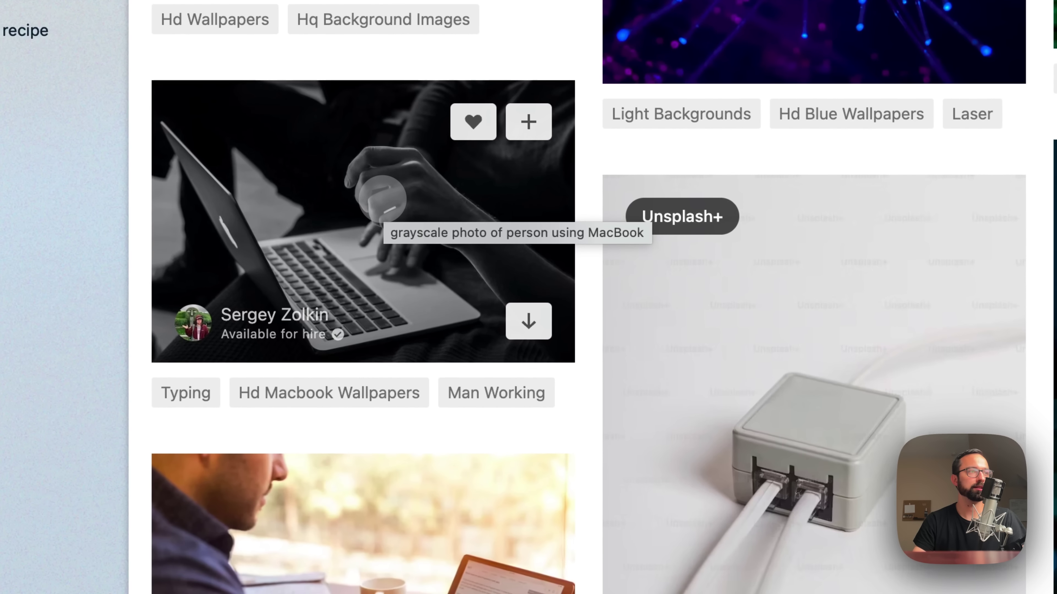
left_click(402, 221)
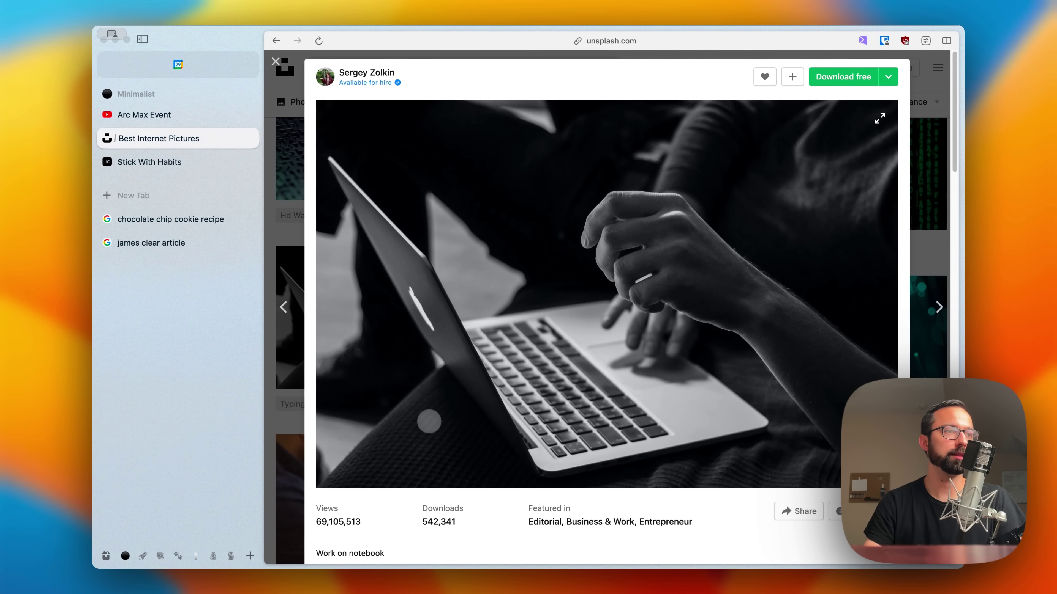
scroll(526, 411, "down", 5)
scroll(528, 410, "up", 5)
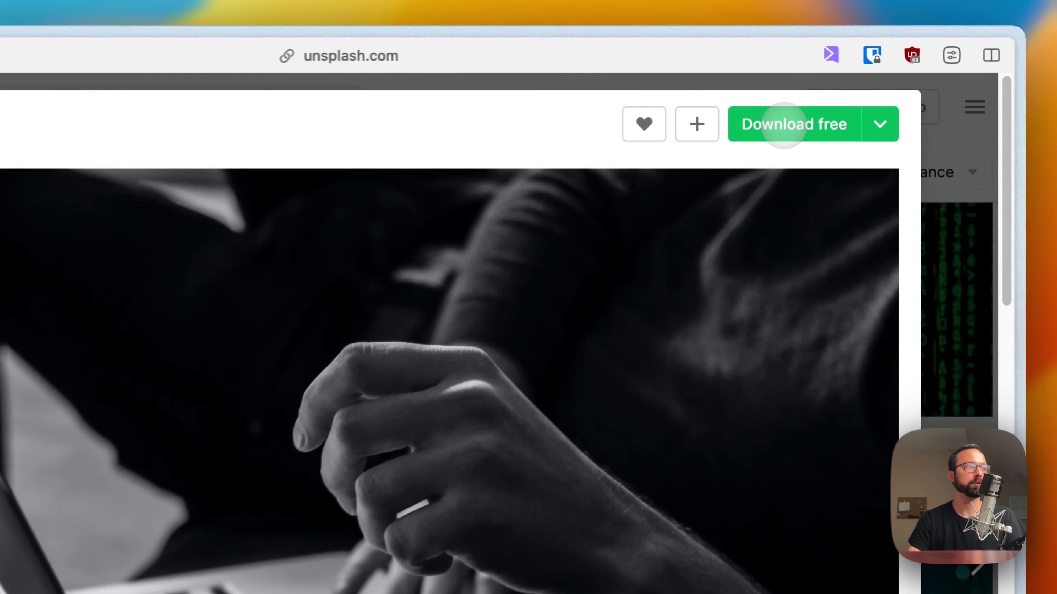
left_click(834, 78)
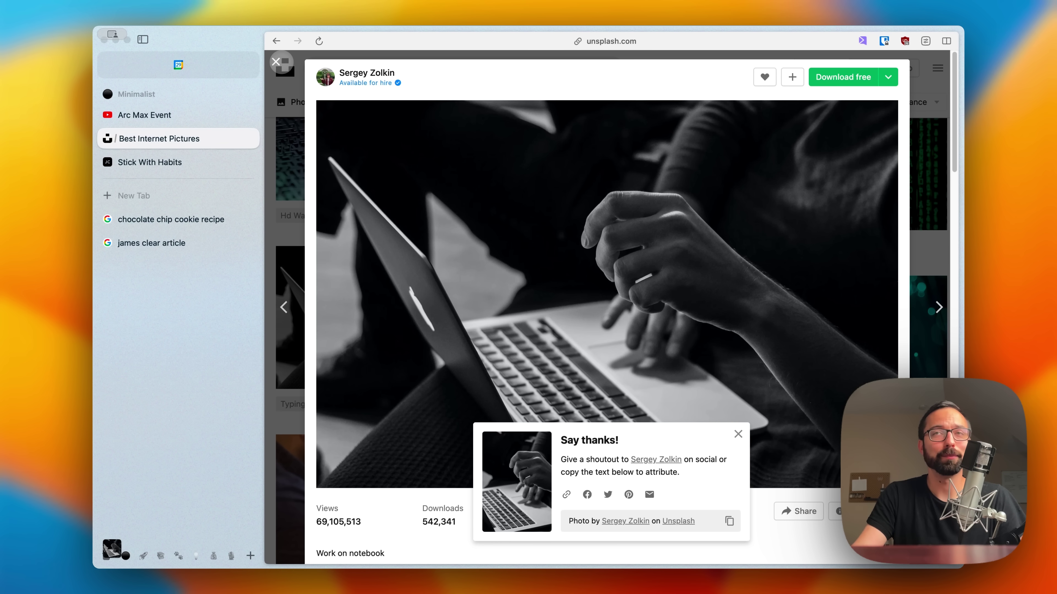
key("Escape")
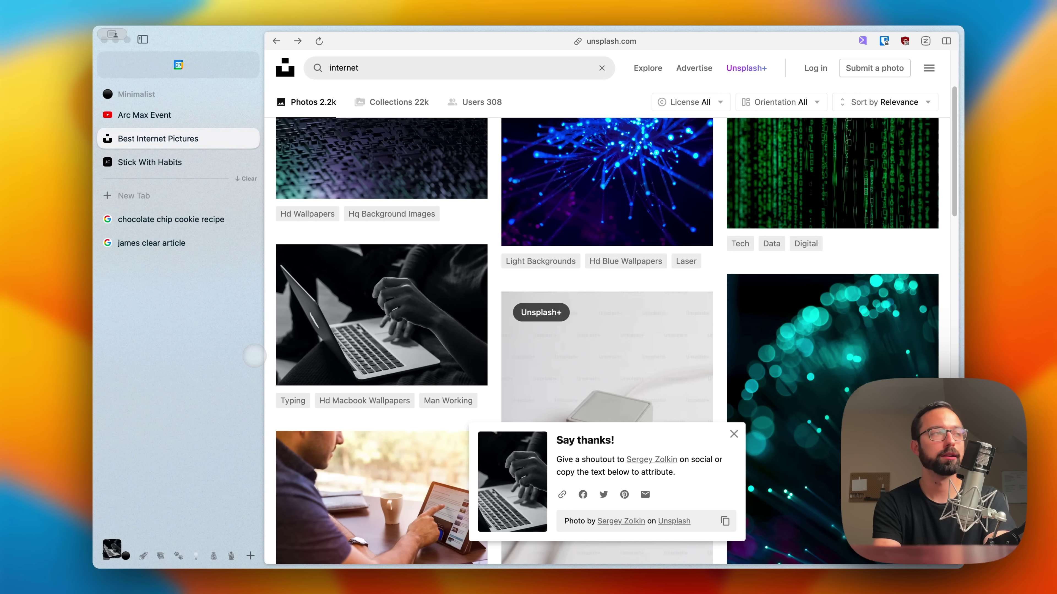
- Ask ChatGPT "what is Arc Max?" from the browser's command bar and read through its answer
key("alt+space")
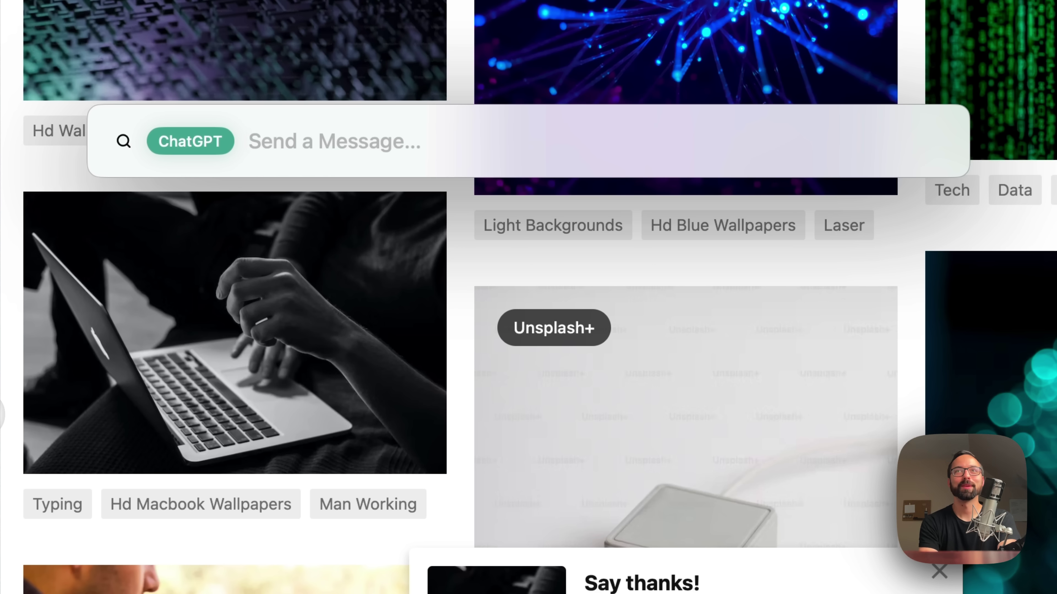
type("what is ")
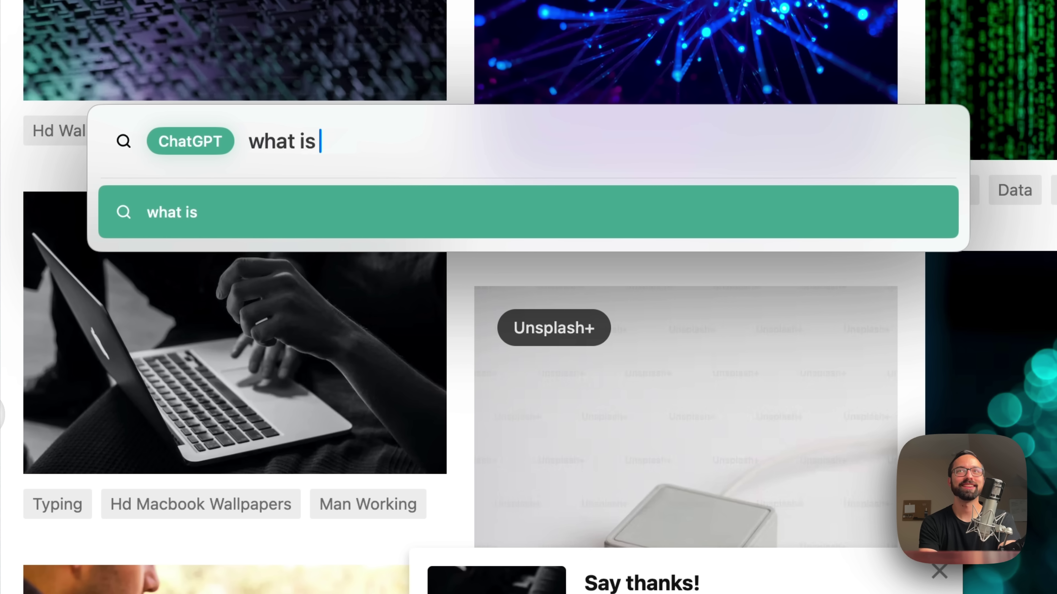
type("Arc Max?")
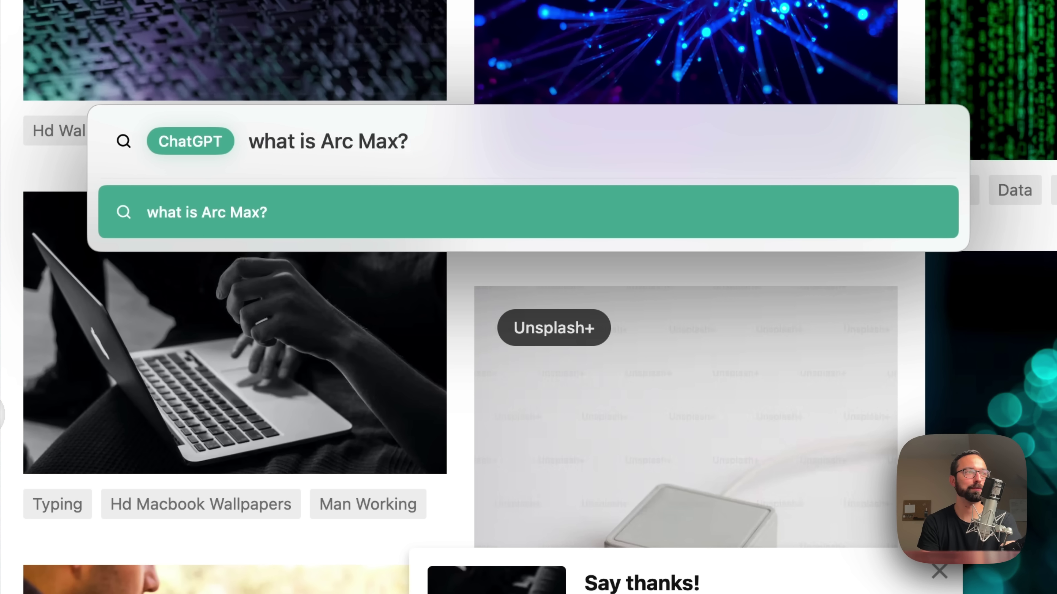
key("Return")
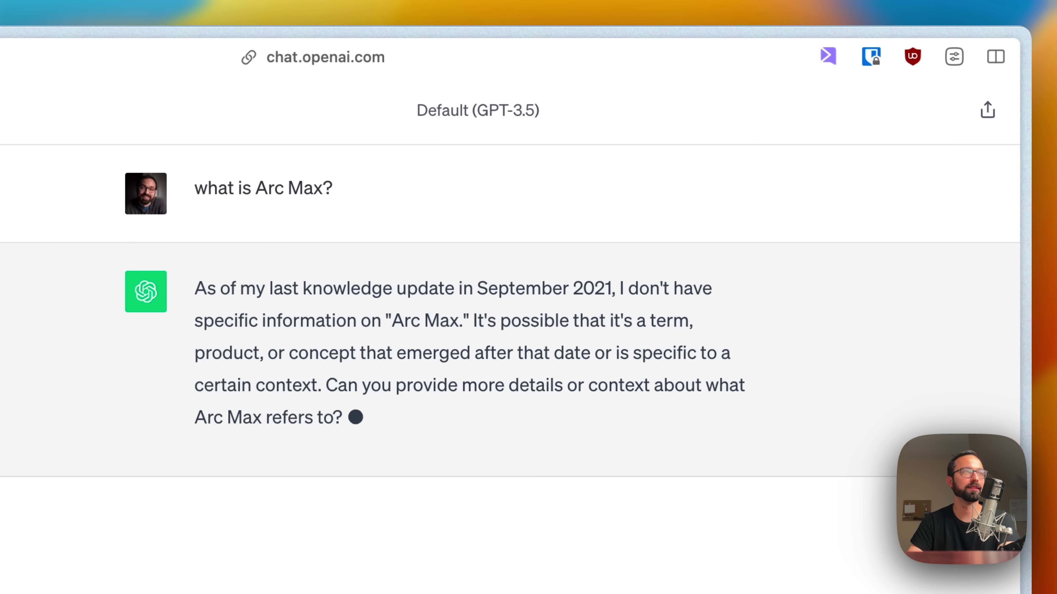
left_click_drag(208, 287, 472, 350)
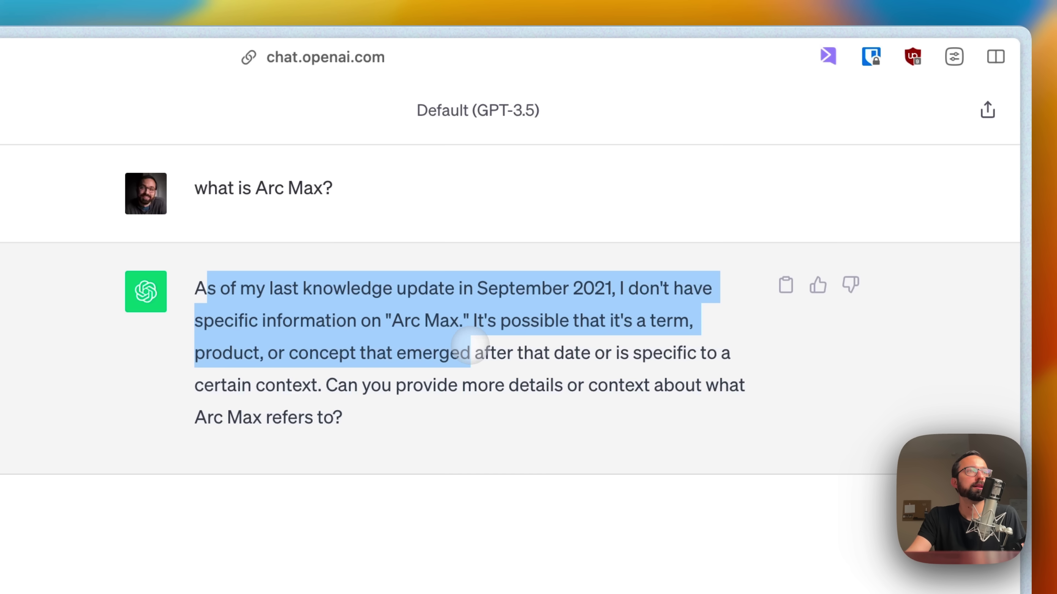
left_click(485, 416)
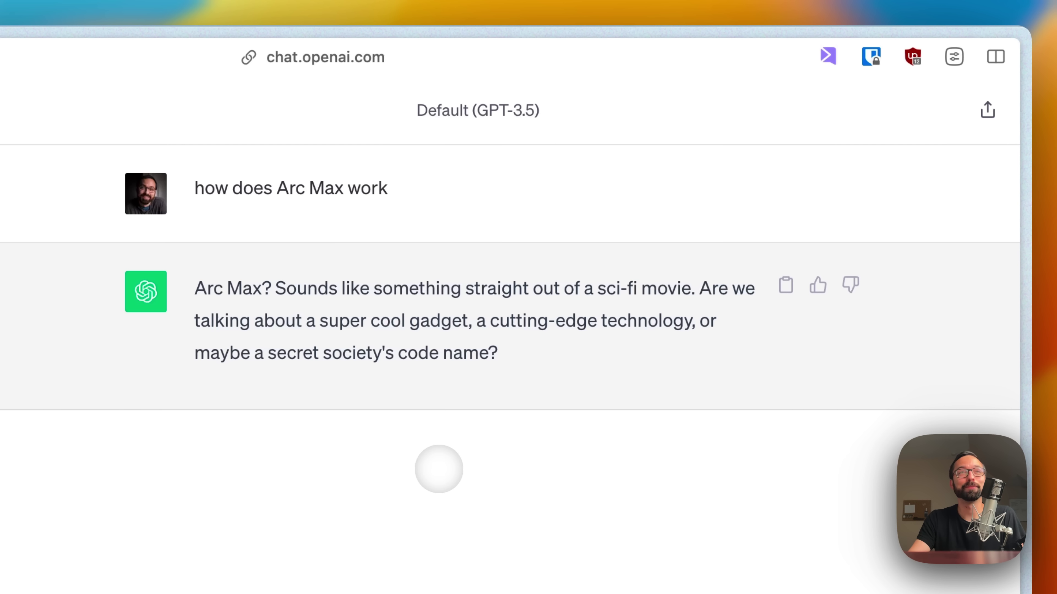
- Read through the "how does Arc Max work" question and ChatGPT's reply, highlighting the text of each
left_click_drag(192, 187, 403, 187)
left_click(403, 187)
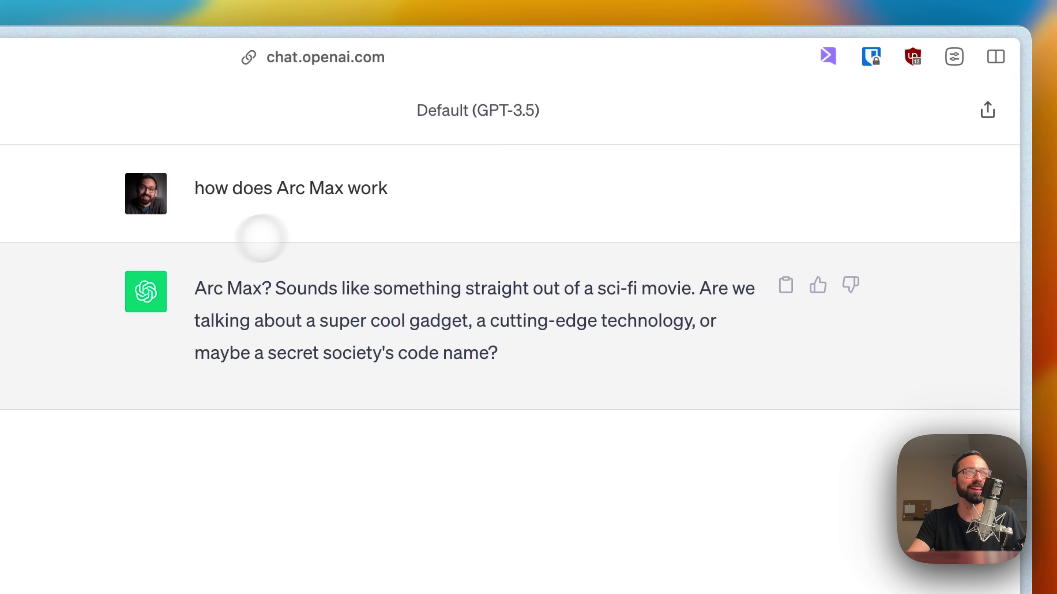
left_click_drag(195, 287, 547, 371)
left_click(557, 358)
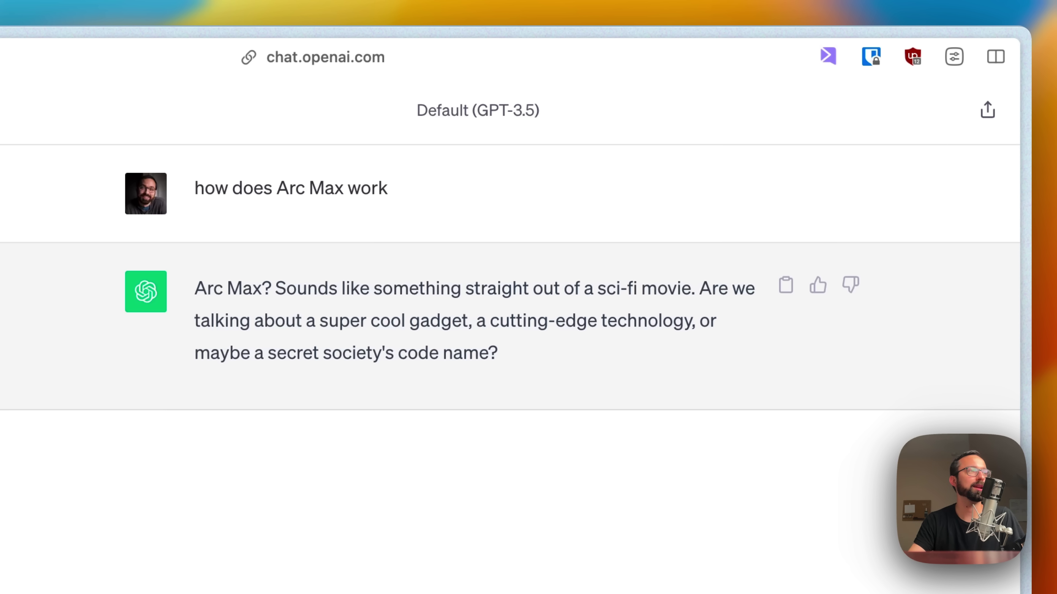
- Return to the first james clear article search results and preview the summary of Over 100 Interesting Articles to Read
left_click(148, 242)
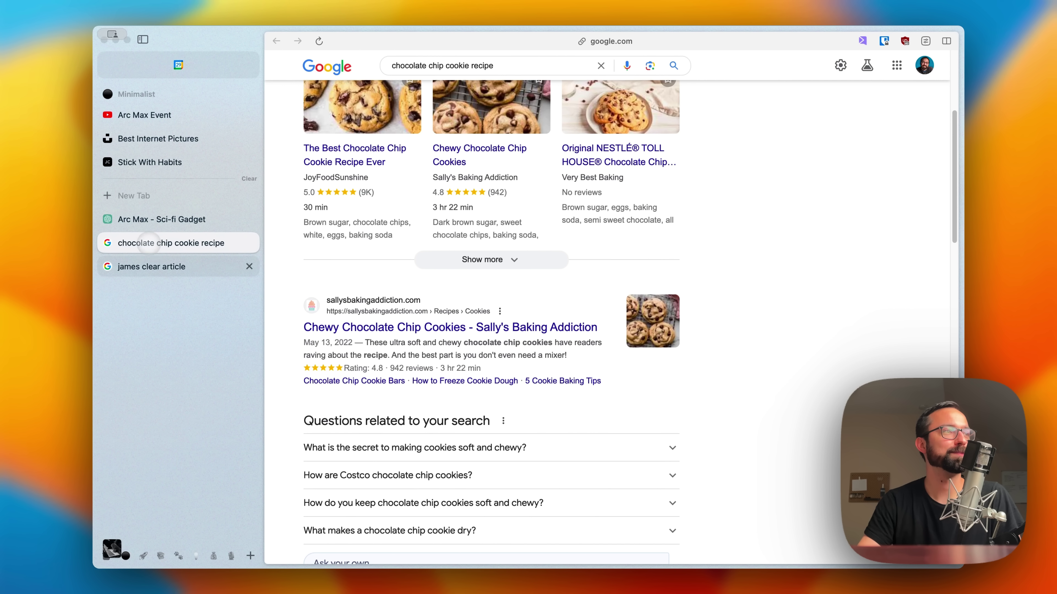
left_click(150, 264)
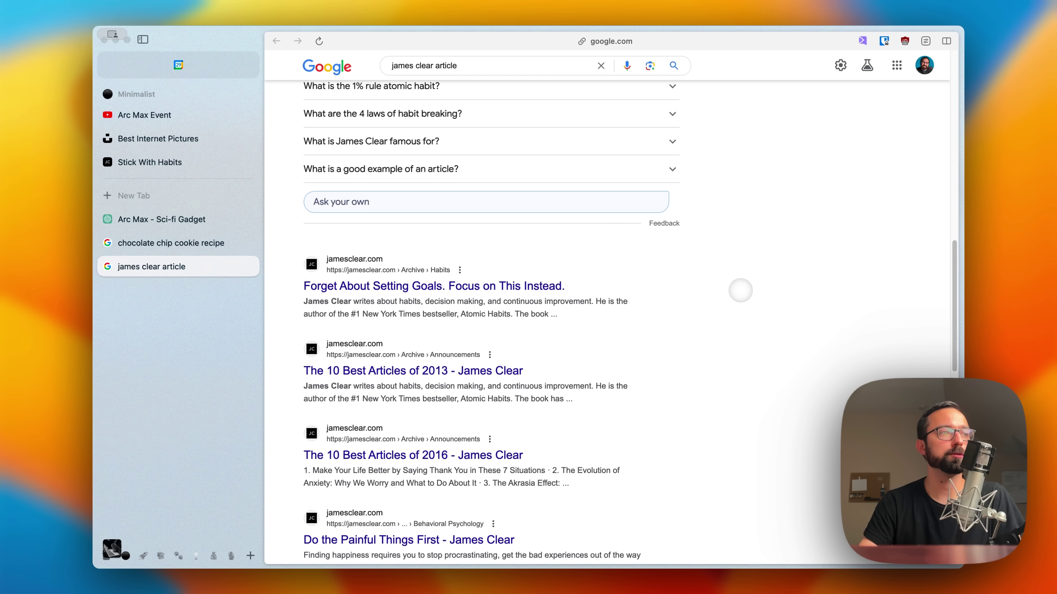
scroll(740, 290, "up", 10)
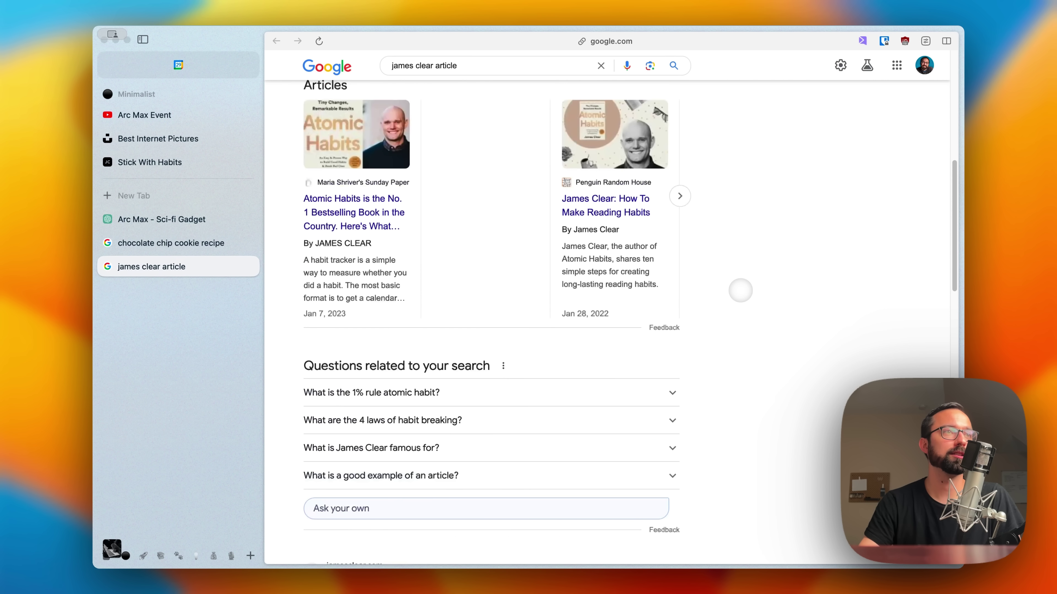
scroll(741, 290, "up", 5)
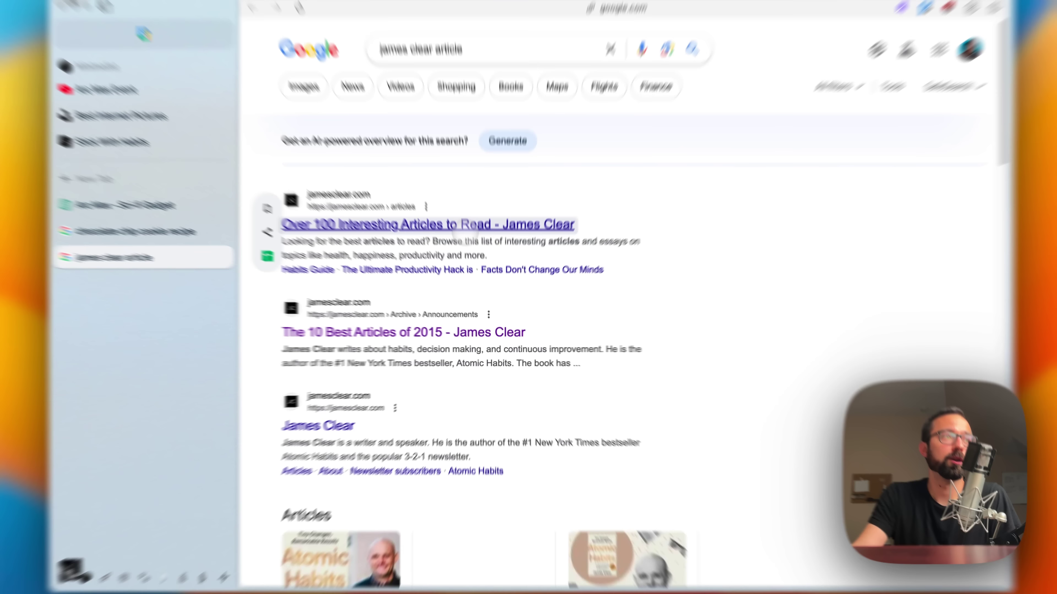
key("shift")
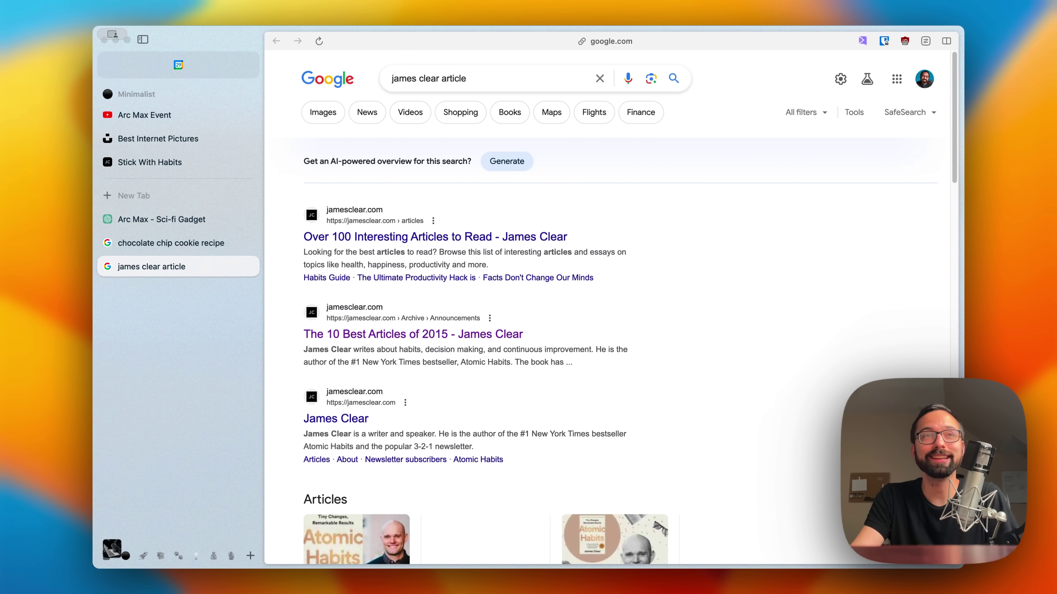
- Pin the chocolate chip cookie recipe and Arc Max - Sci-fi Gadget tabs between Best Internet Pictures and Stick With Habits, and open Arc Max Event
left_click(183, 242)
left_click_drag(183, 242, 179, 158)
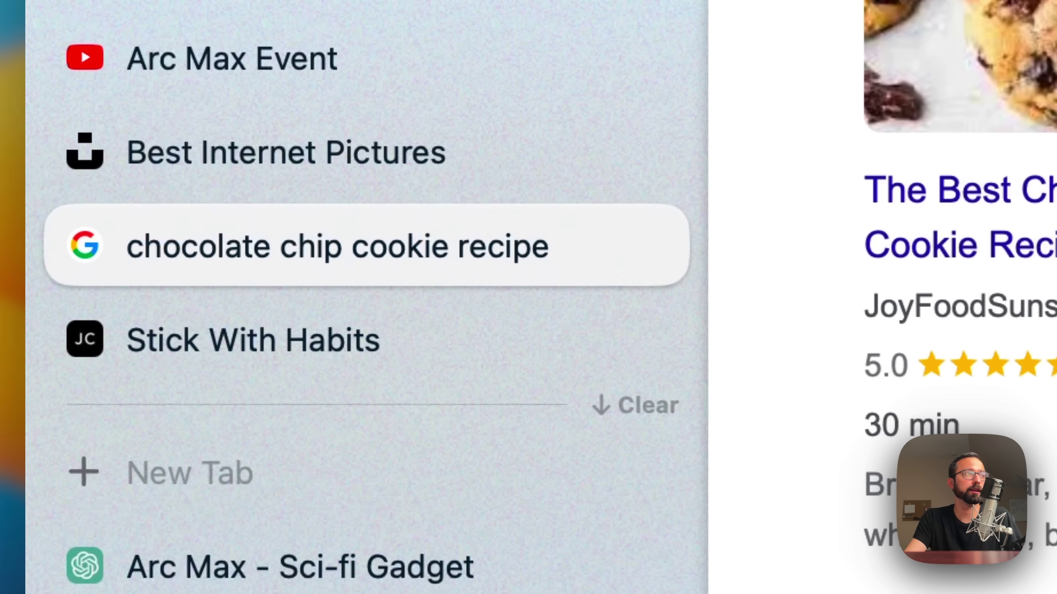
left_click(375, 545)
left_click_drag(374, 544, 416, 324)
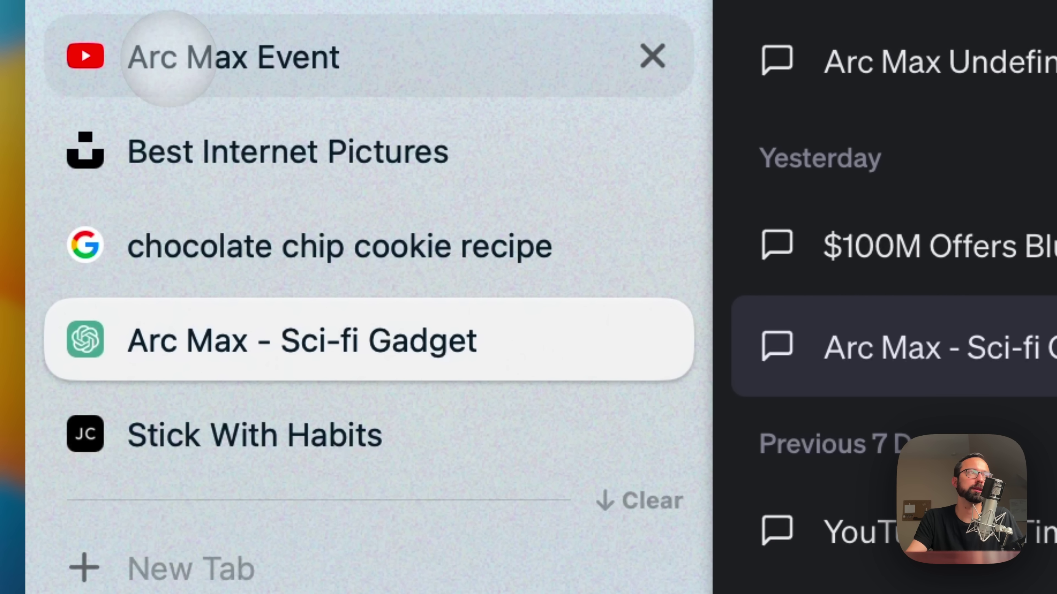
left_click(169, 57)
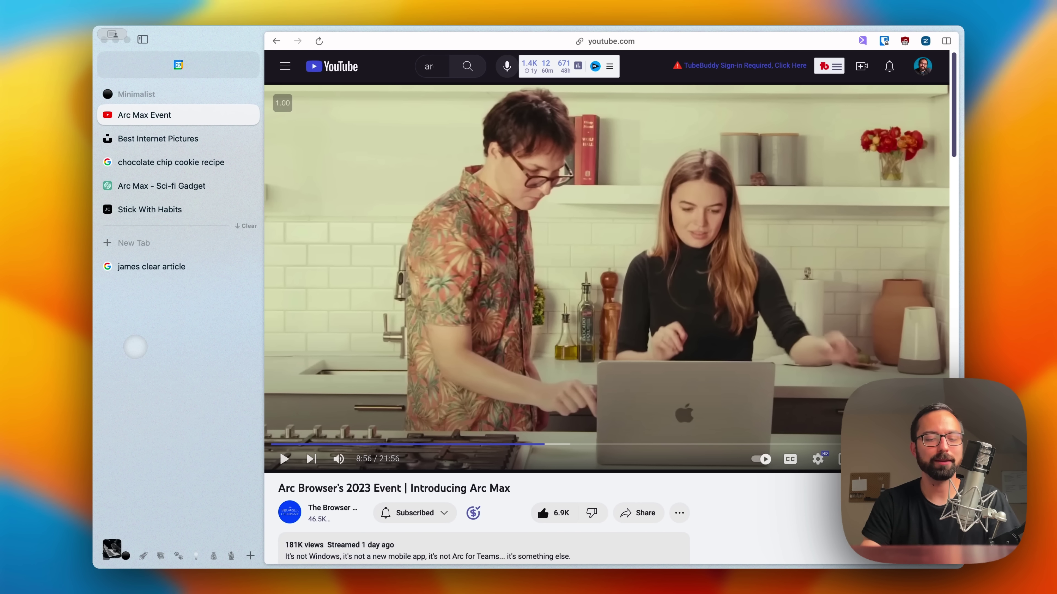
- Open The Browser Company | Building Arc site in a new tab by searching "the br" and read through its page to the footer
key("super+t")
type("the br")
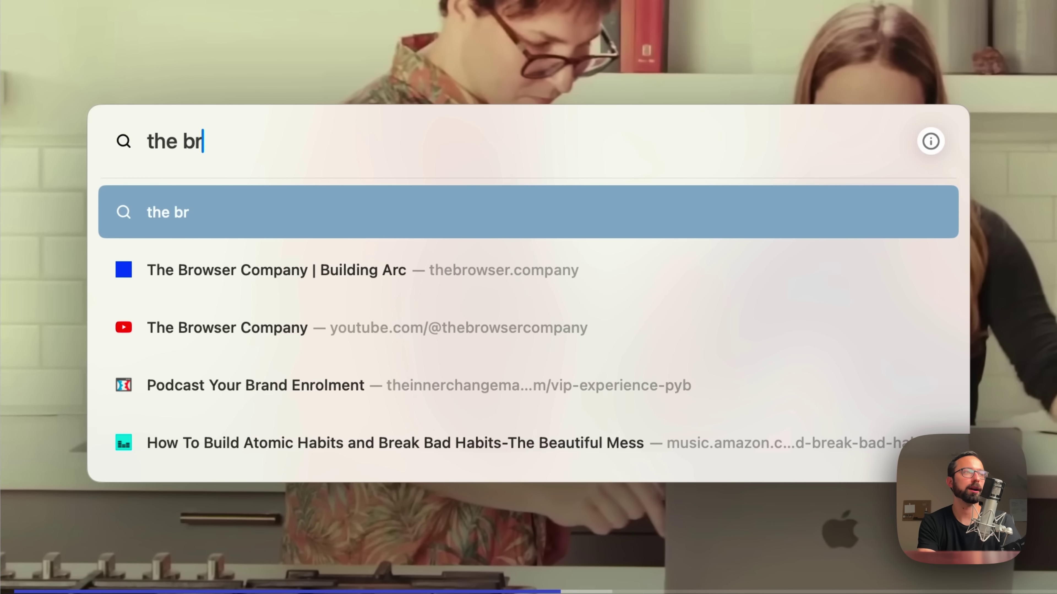
key("Down")
key("Return")
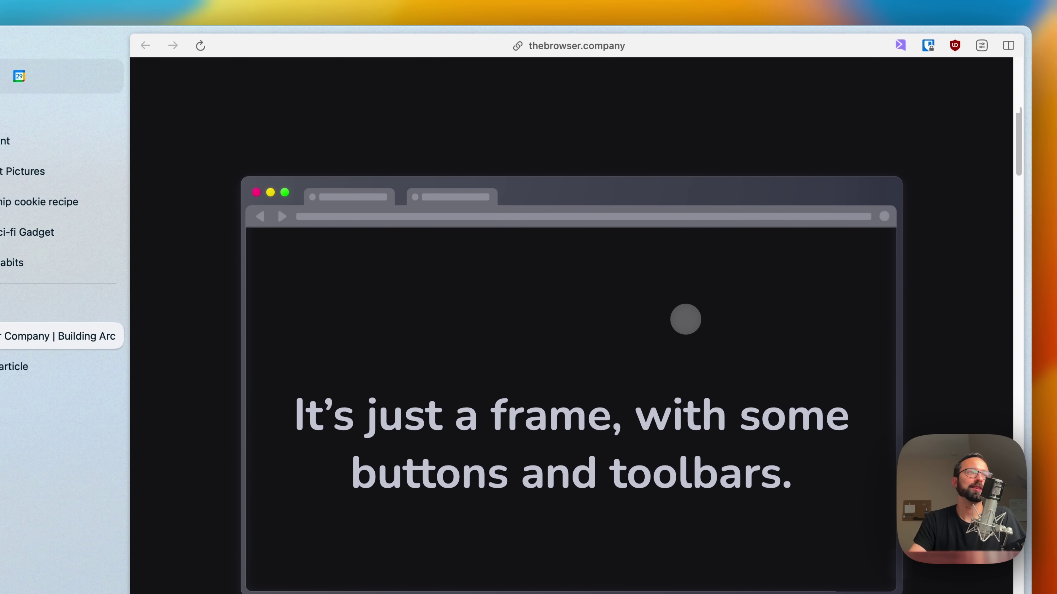
scroll(685, 319, "up", 4)
scroll(686, 319, "down", 6)
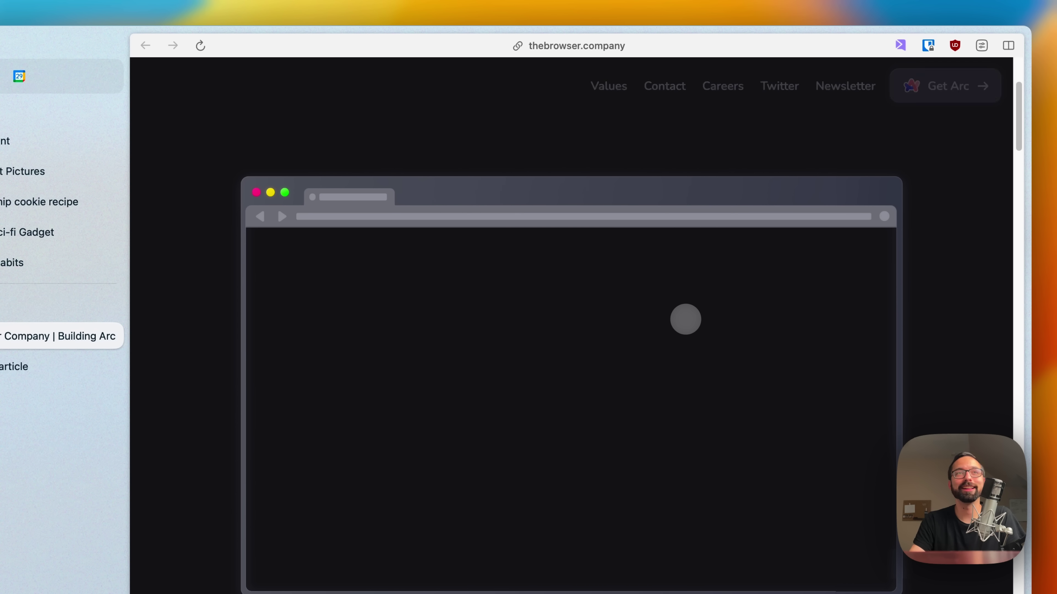
scroll(686, 319, "down", 8)
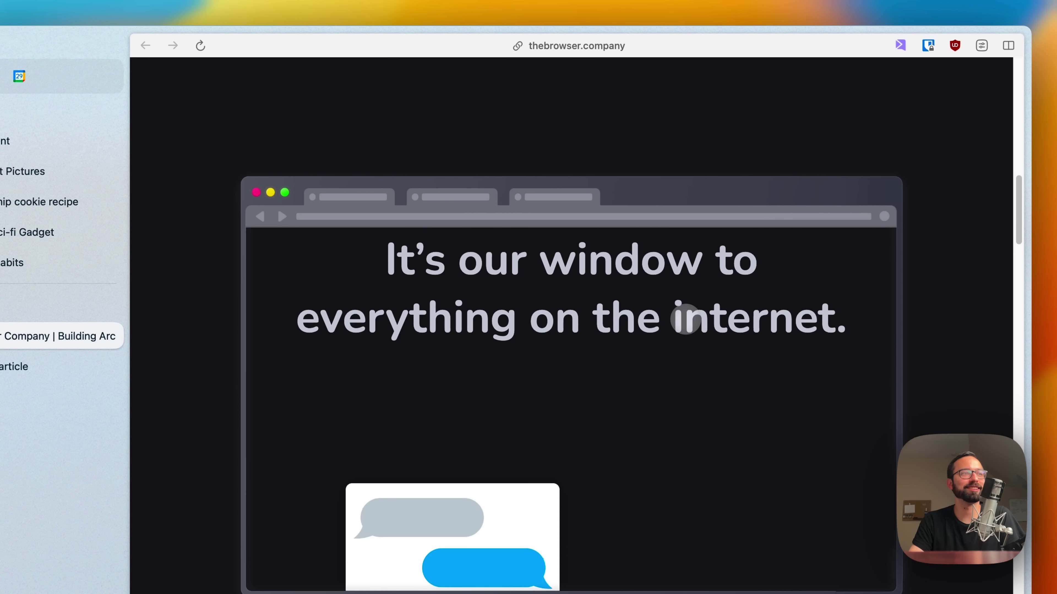
scroll(685, 319, "down", 20)
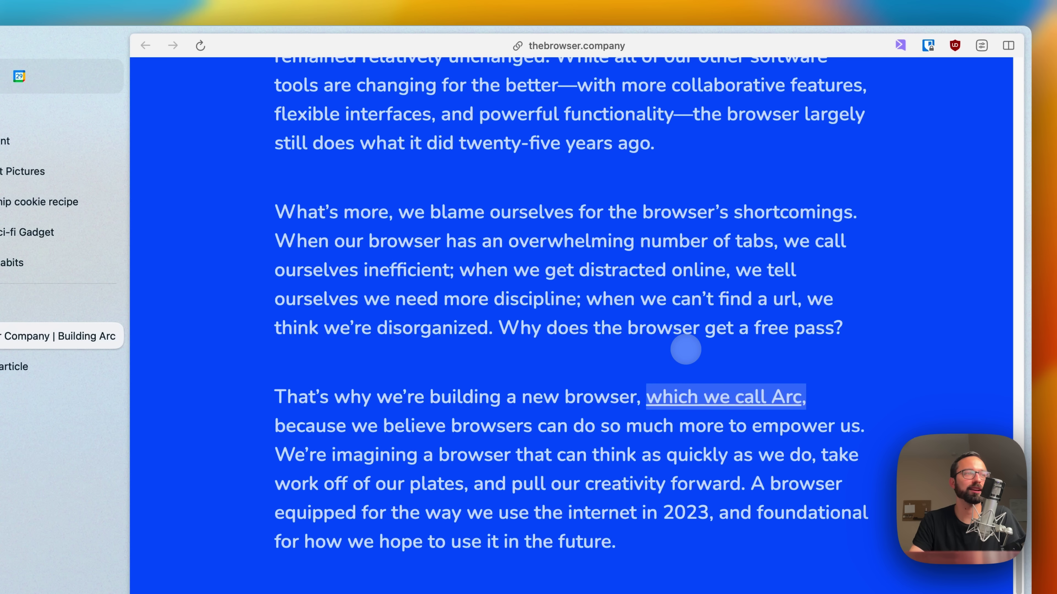
scroll(686, 349, "down", 15)
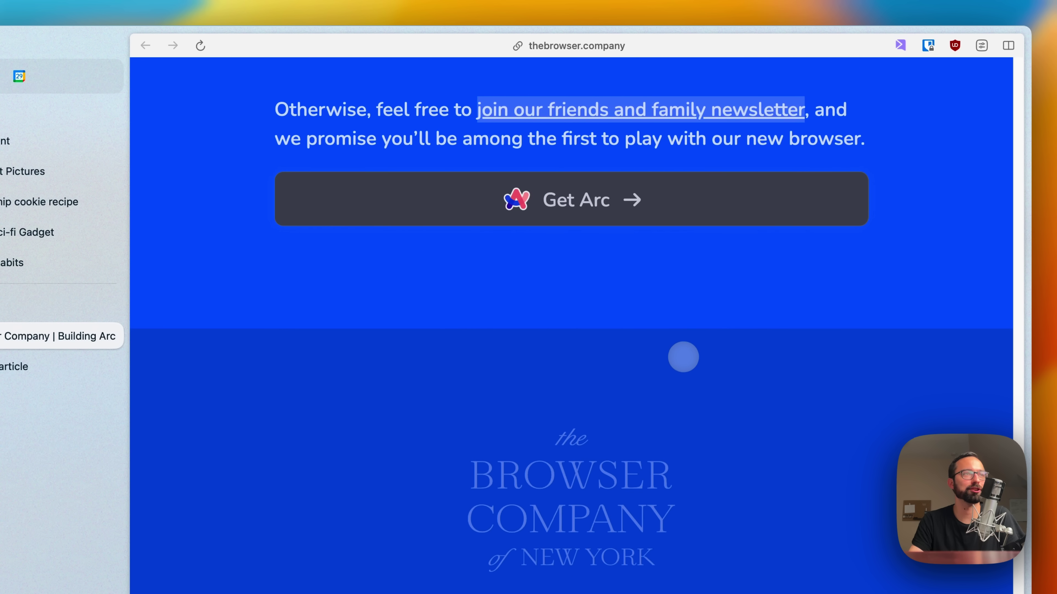